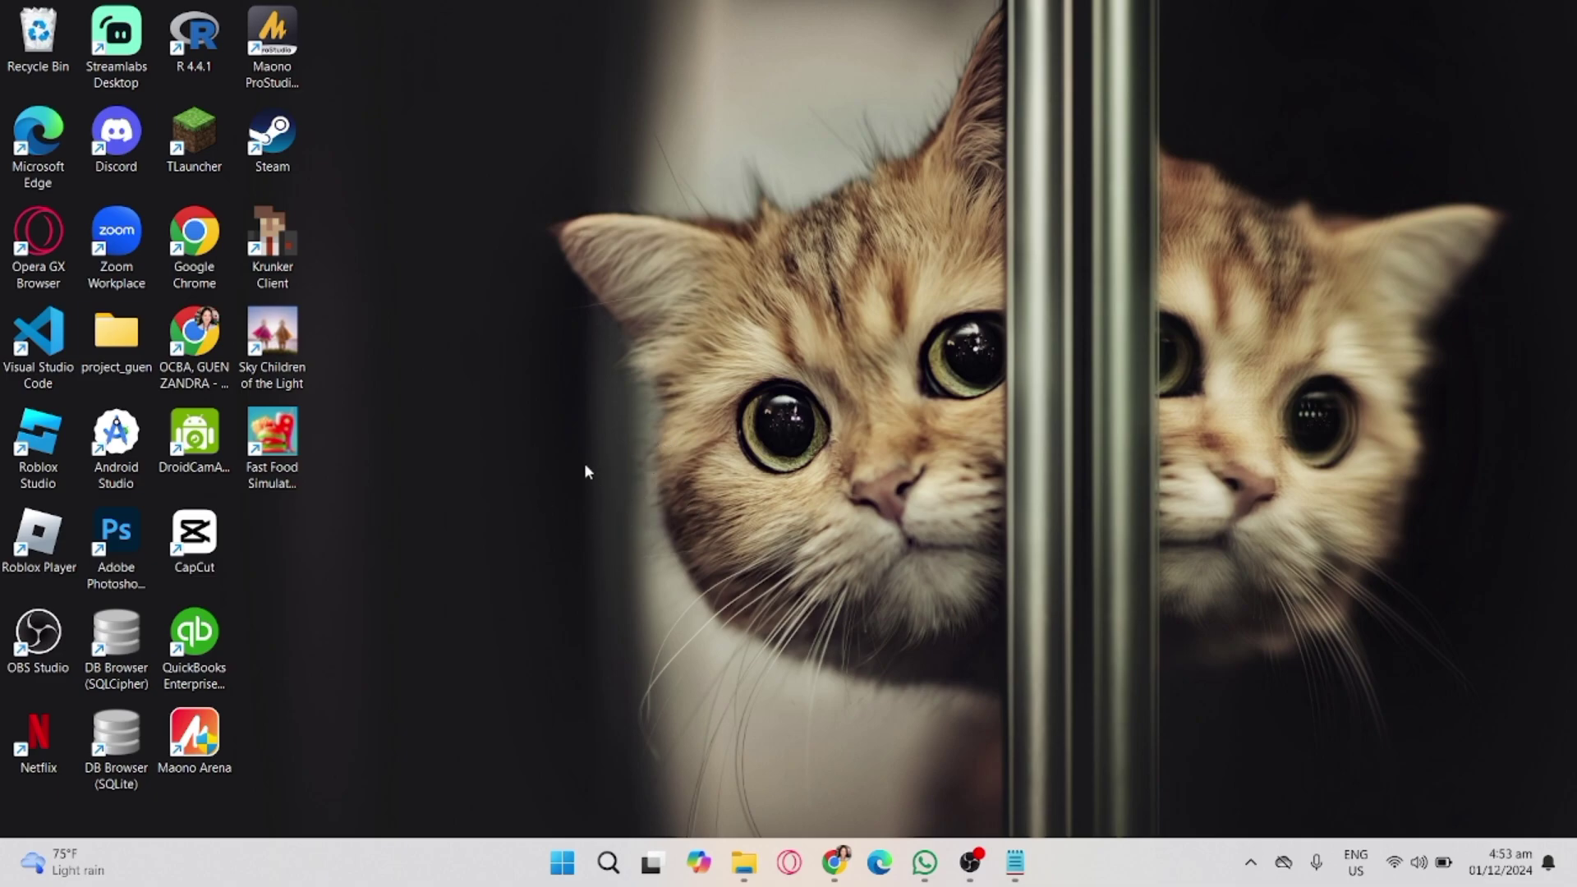
# Step: Launch the Services console by running services.msc and move its window further into the desktop
pyautogui.press('super+r')
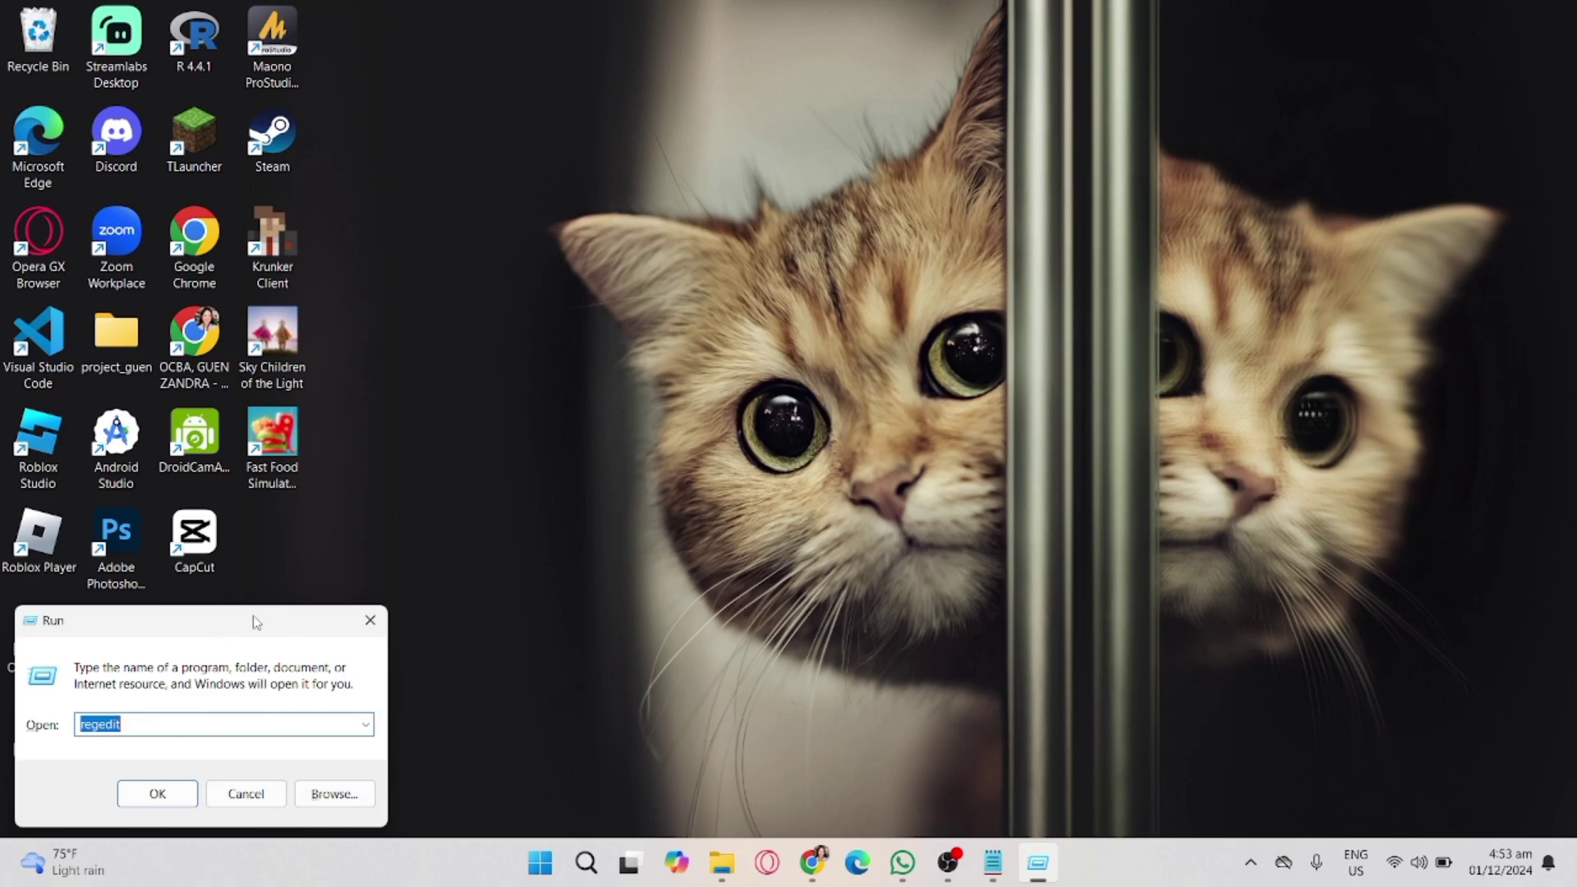
pyautogui.moveTo(239, 630); pyautogui.dragTo(774, 427)
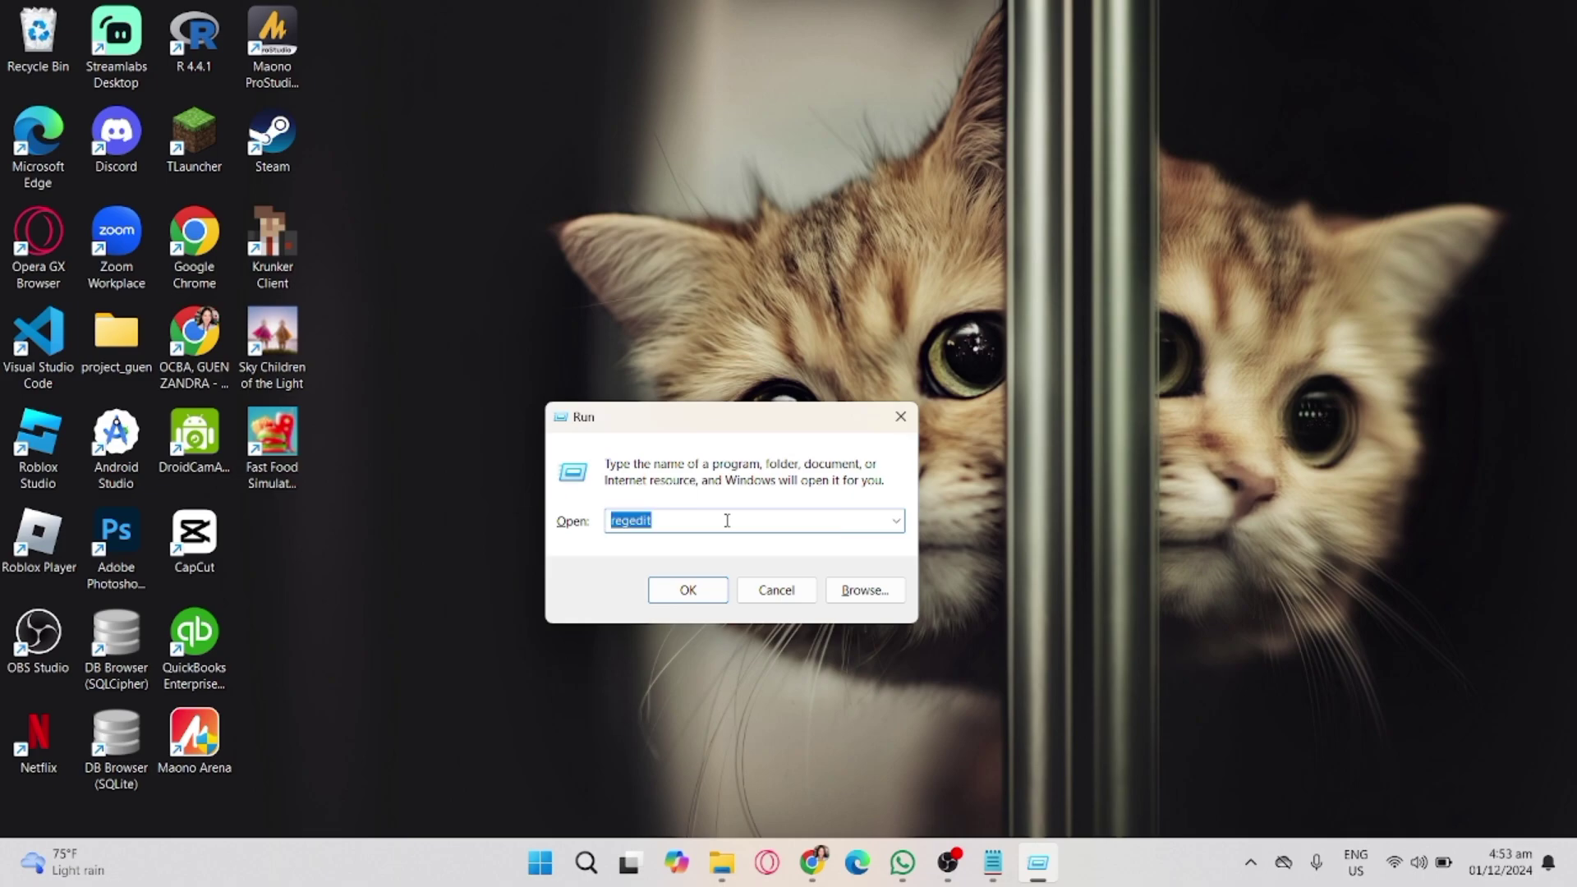
pyautogui.write('services.msc')
pyautogui.press('Return')
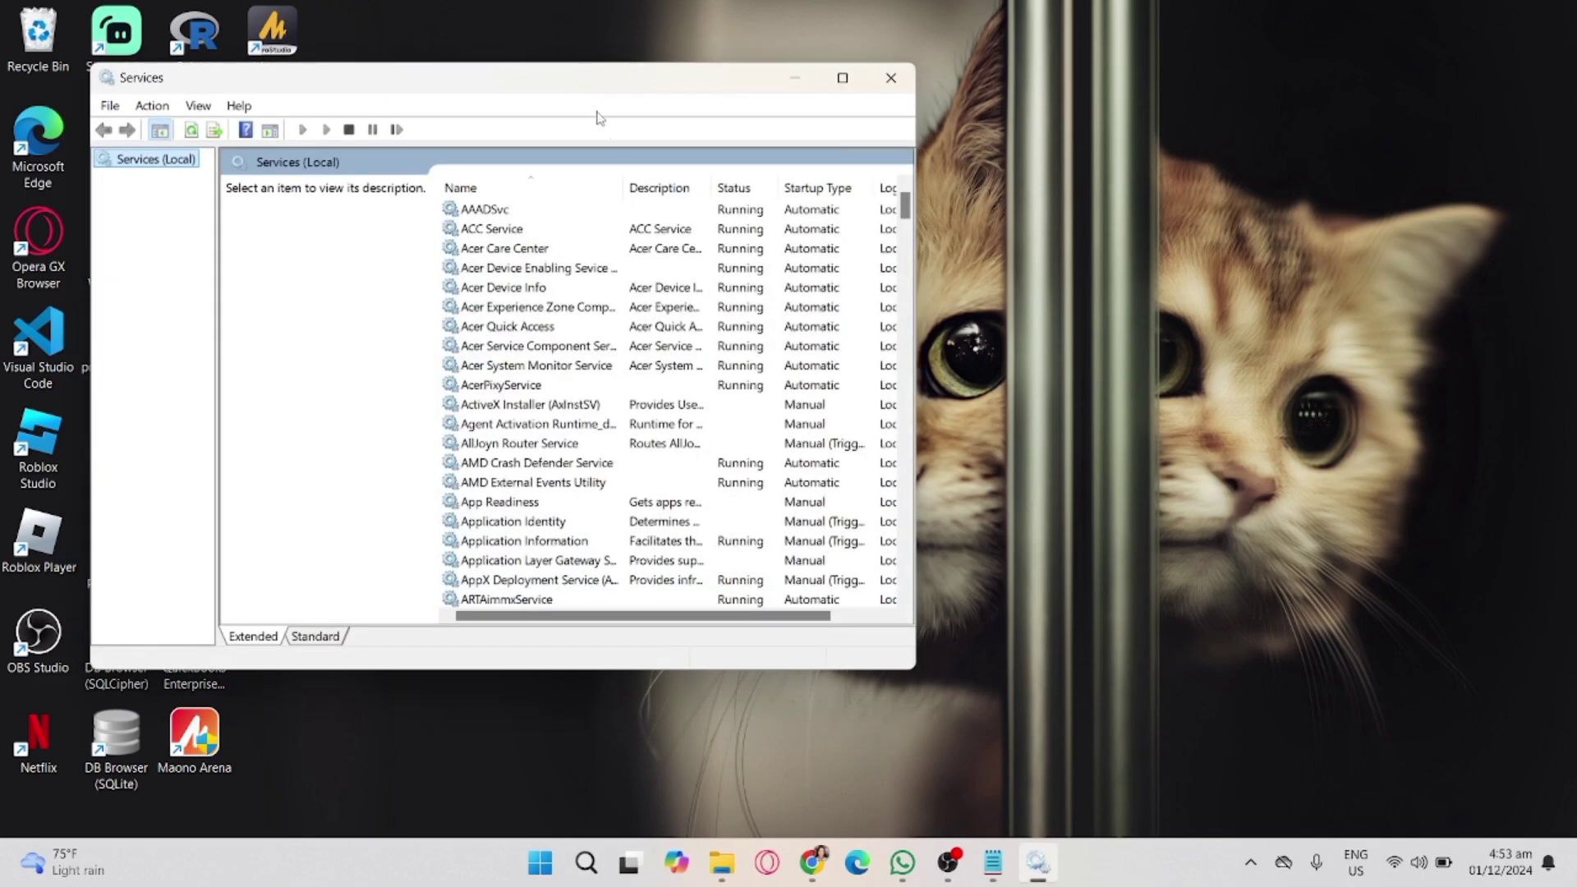
pyautogui.moveTo(600, 88); pyautogui.dragTo(678, 117)
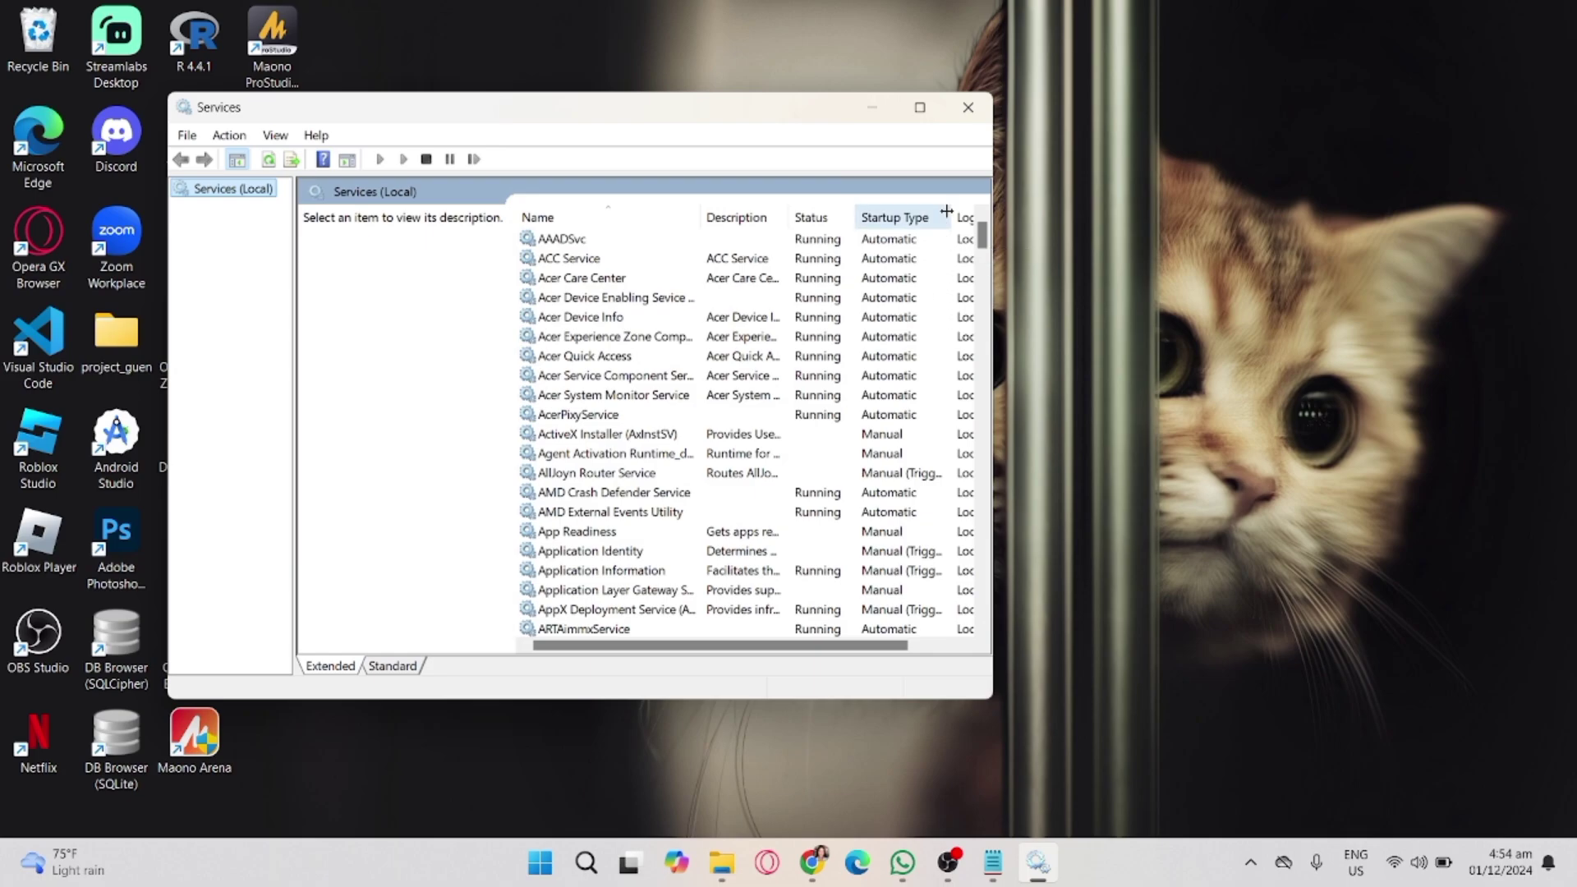
# Step: Examine the actions available for Clipboard User Service, dismiss them, and select Bluetooth User Support Service
pyautogui.scroll(-5, 955, 355)
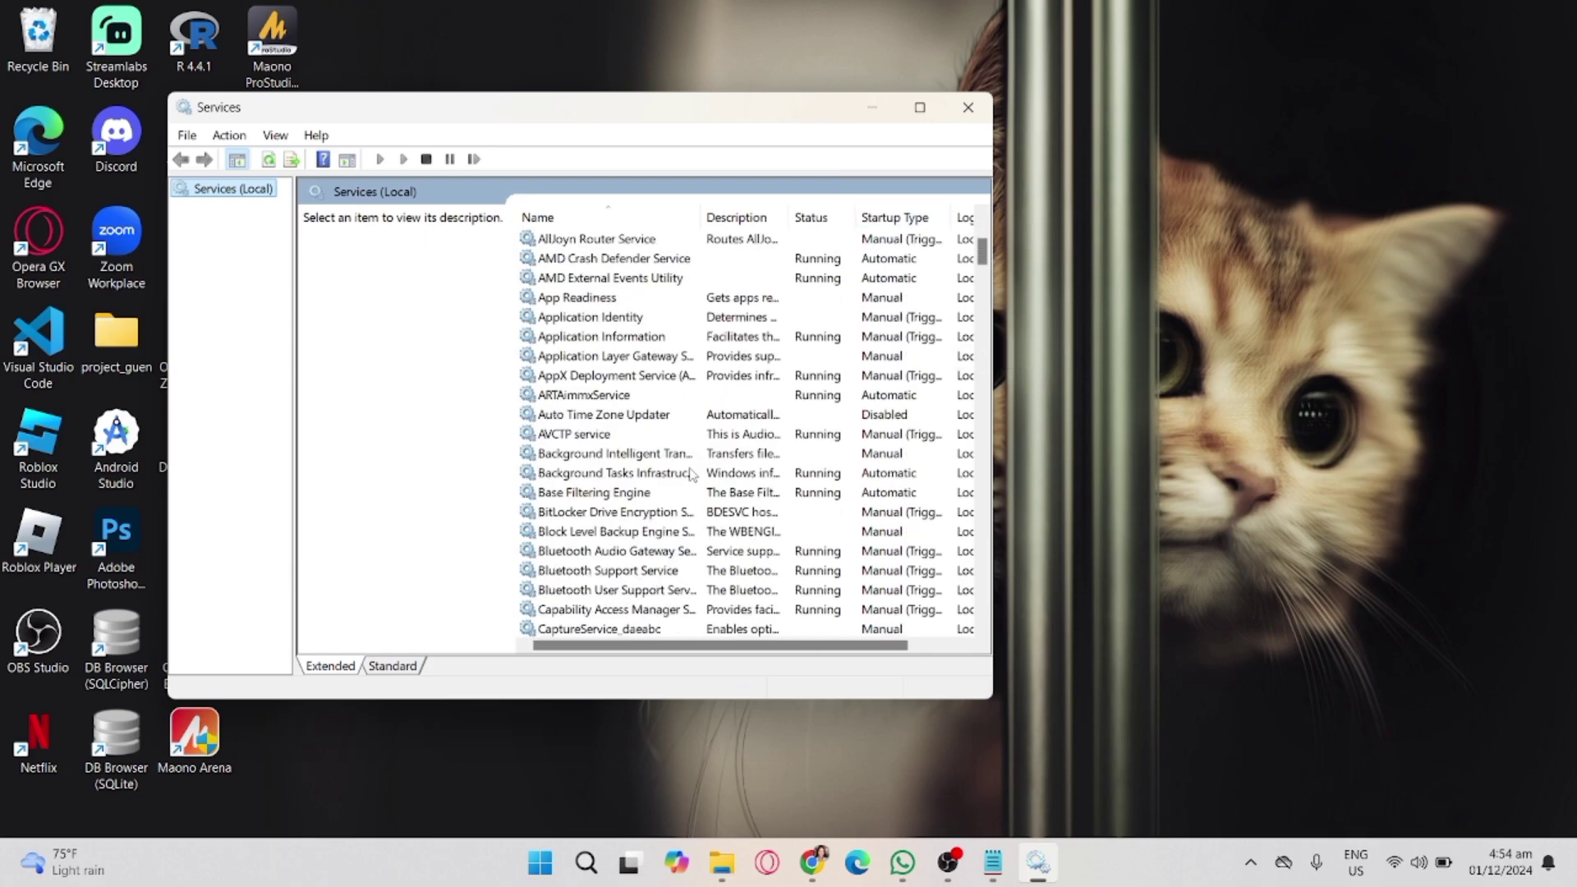
pyautogui.scroll(-1, 587, 575)
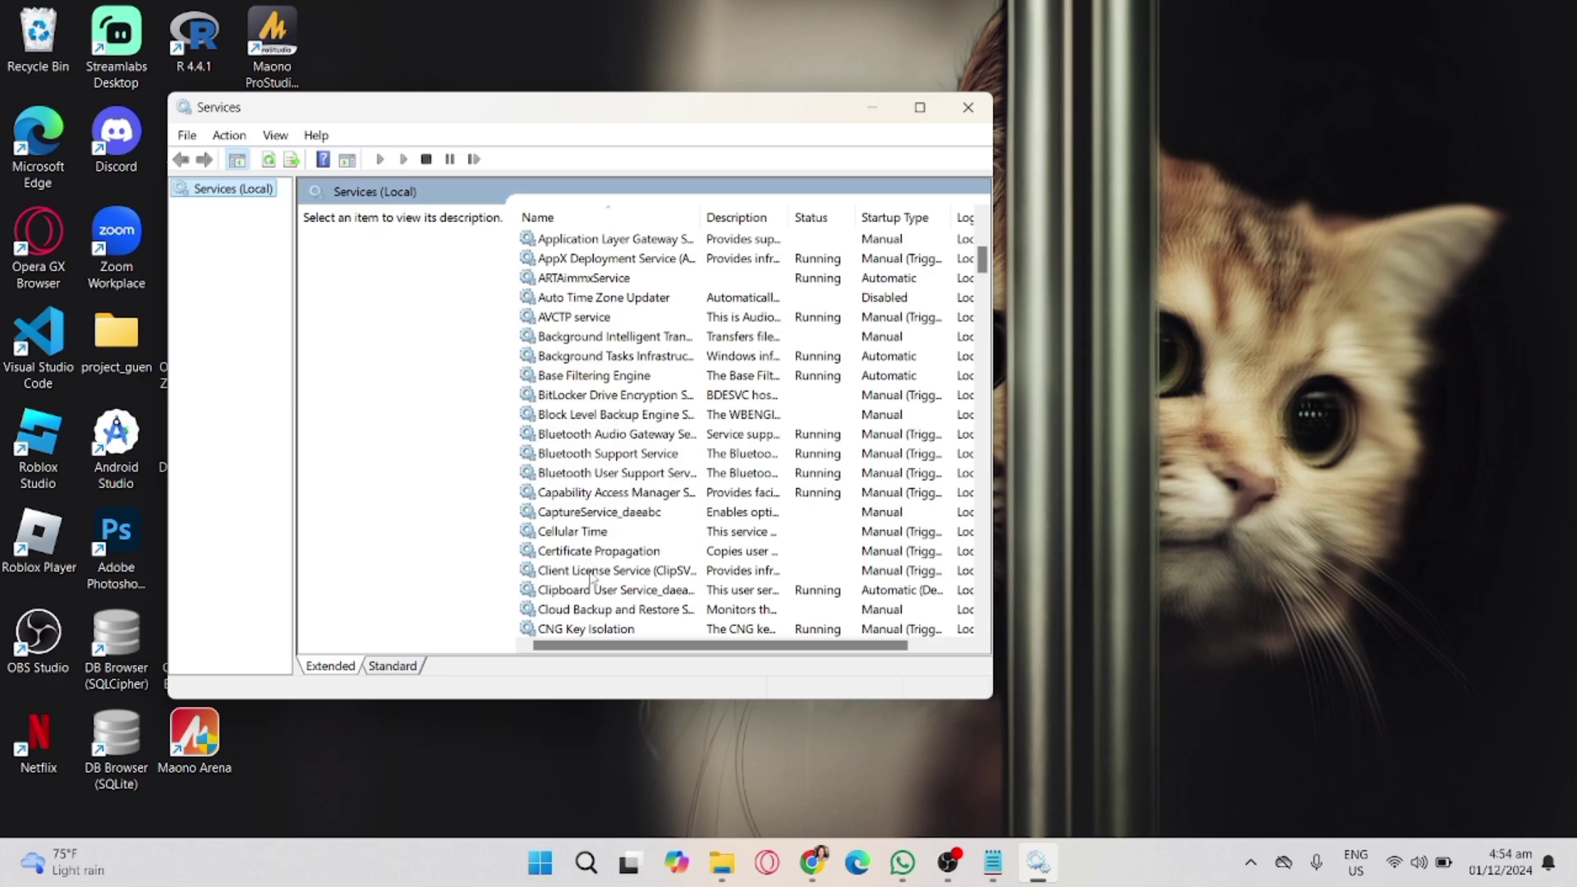
pyautogui.click(590, 590)
pyautogui.rightClick(590, 593)
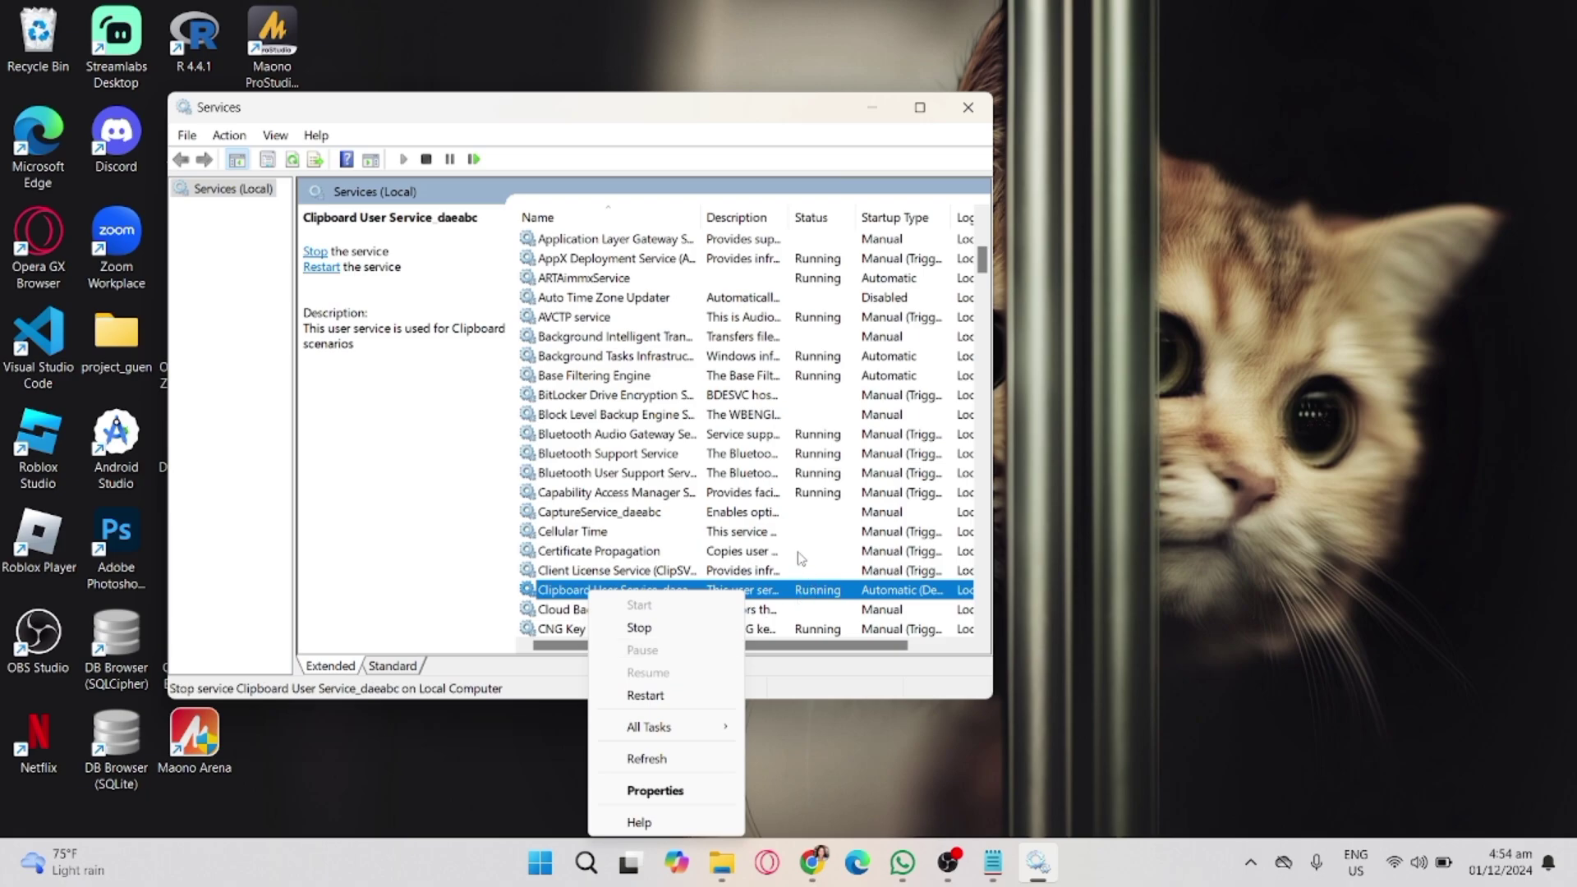
pyautogui.click(624, 484)
pyautogui.click(622, 475)
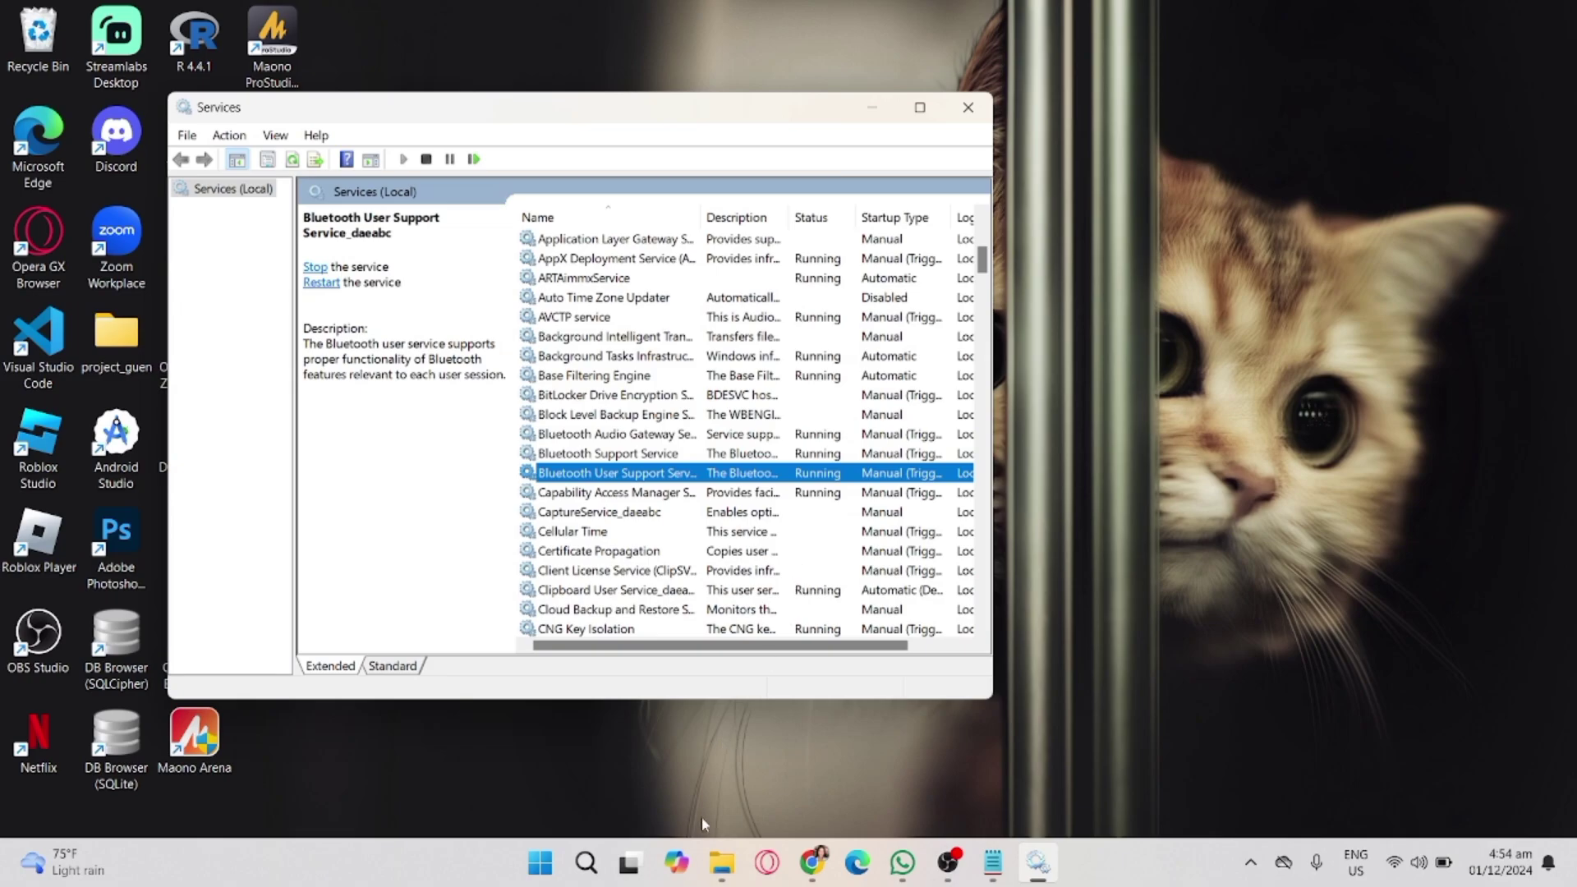
# Step: Switch to a new maximized File Explorer window and examine the Program Files folder on the Acer (C:) drive
pyautogui.rightClick(722, 863)
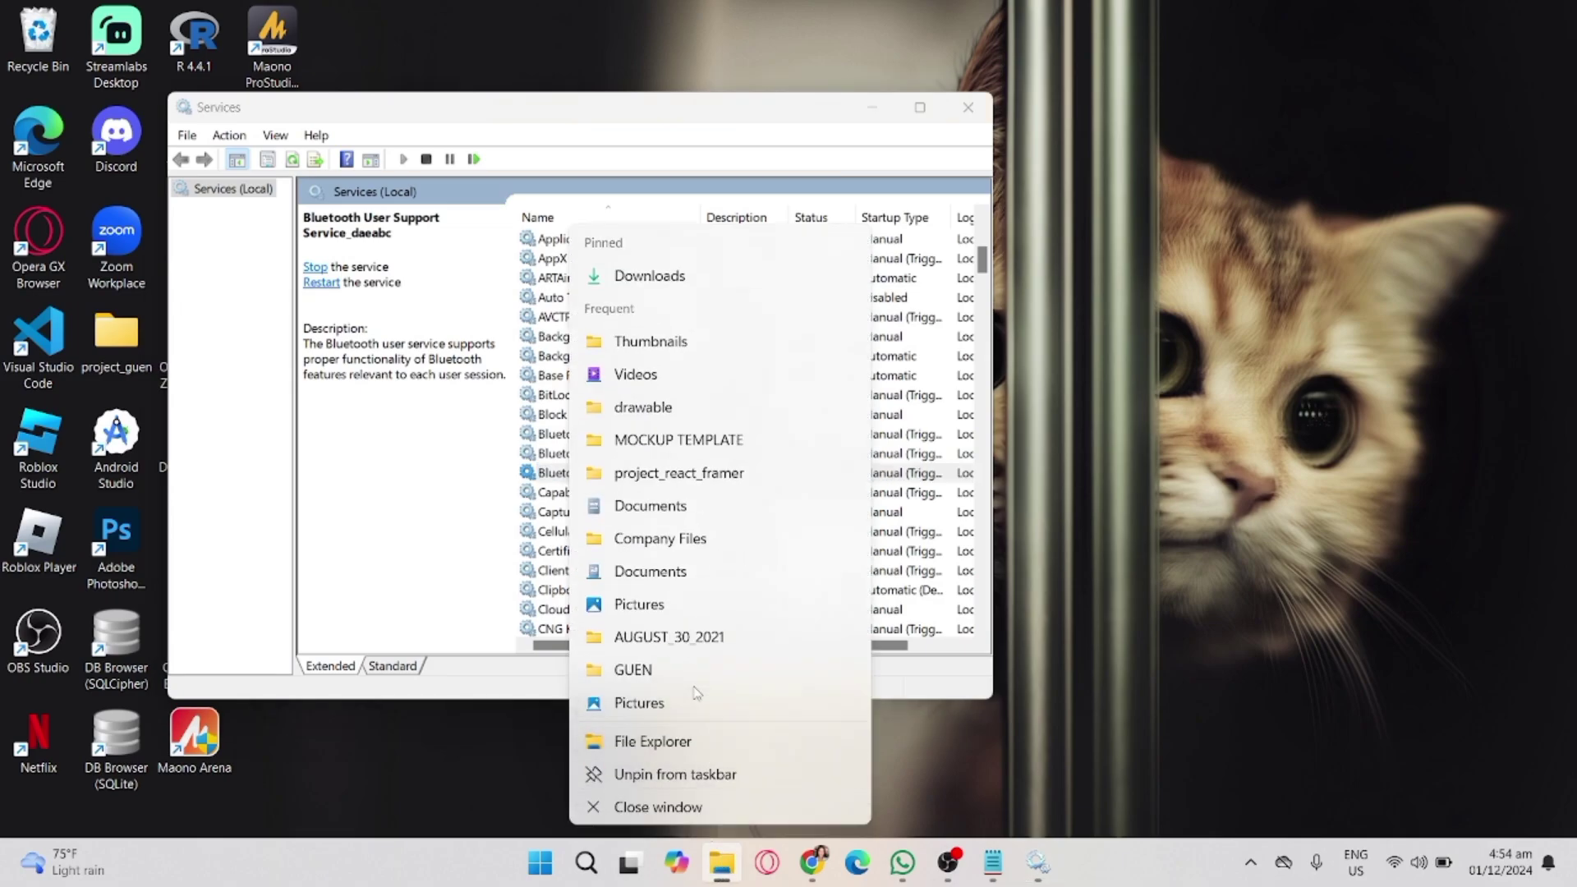
pyautogui.click(700, 742)
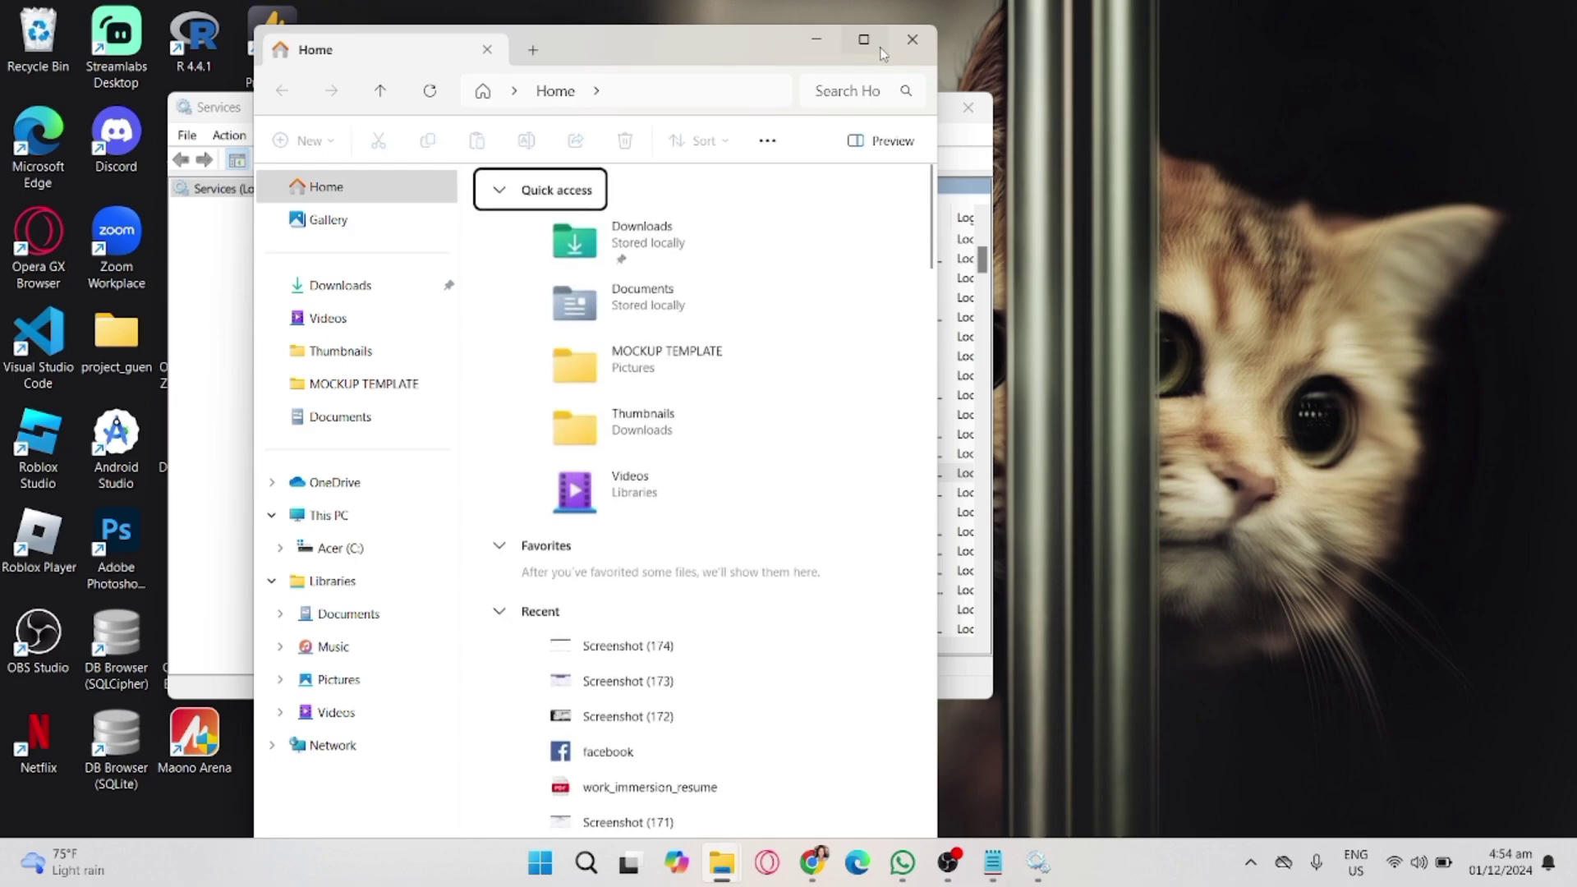
pyautogui.click(877, 45)
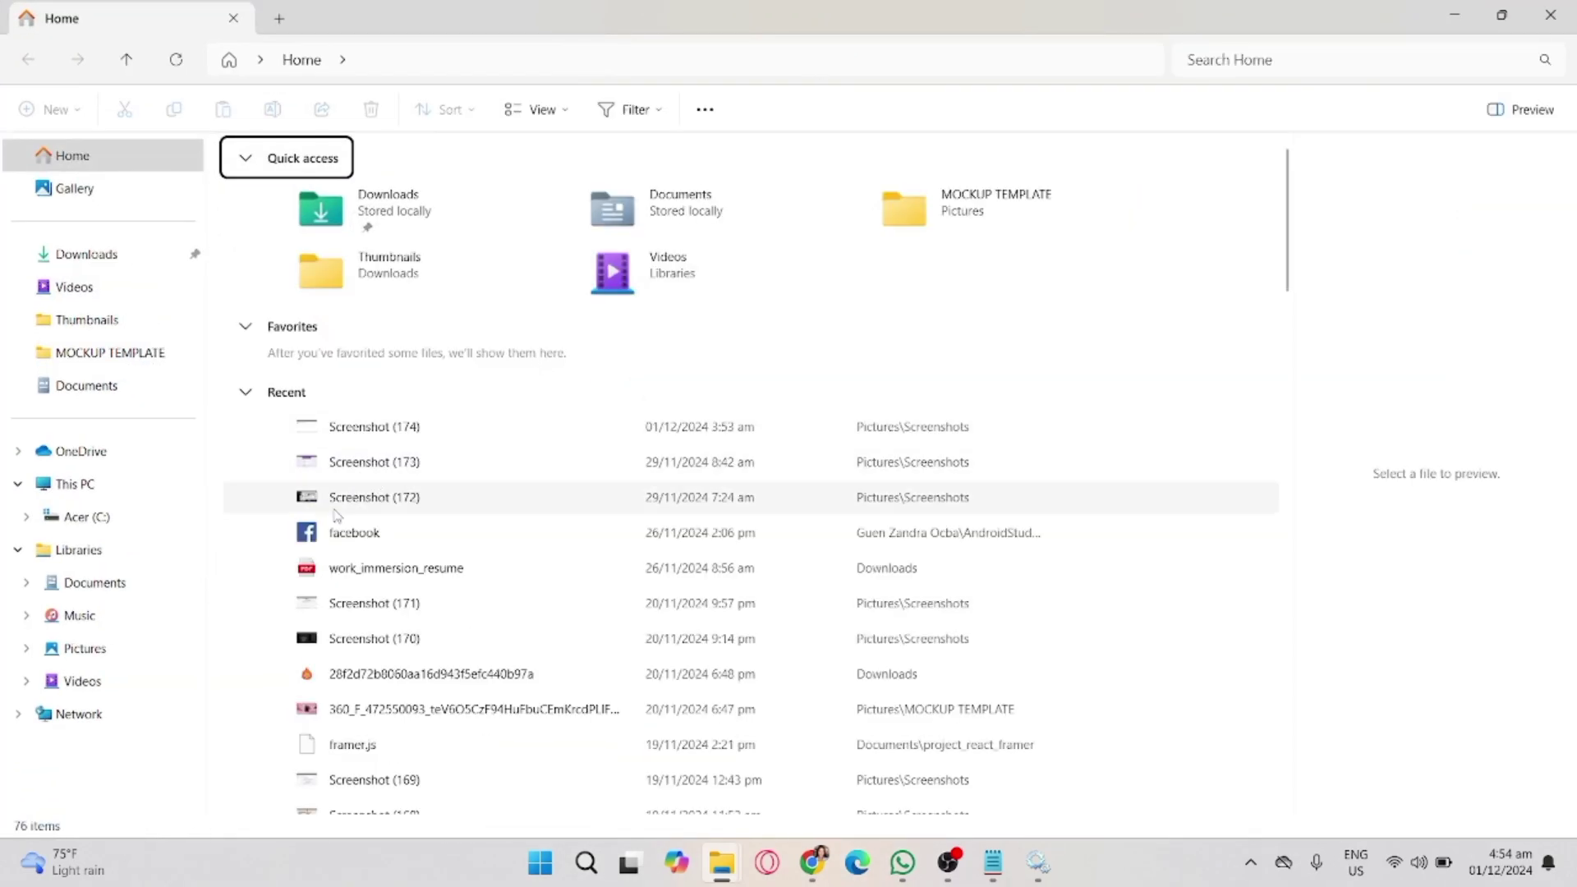
pyautogui.click(123, 522)
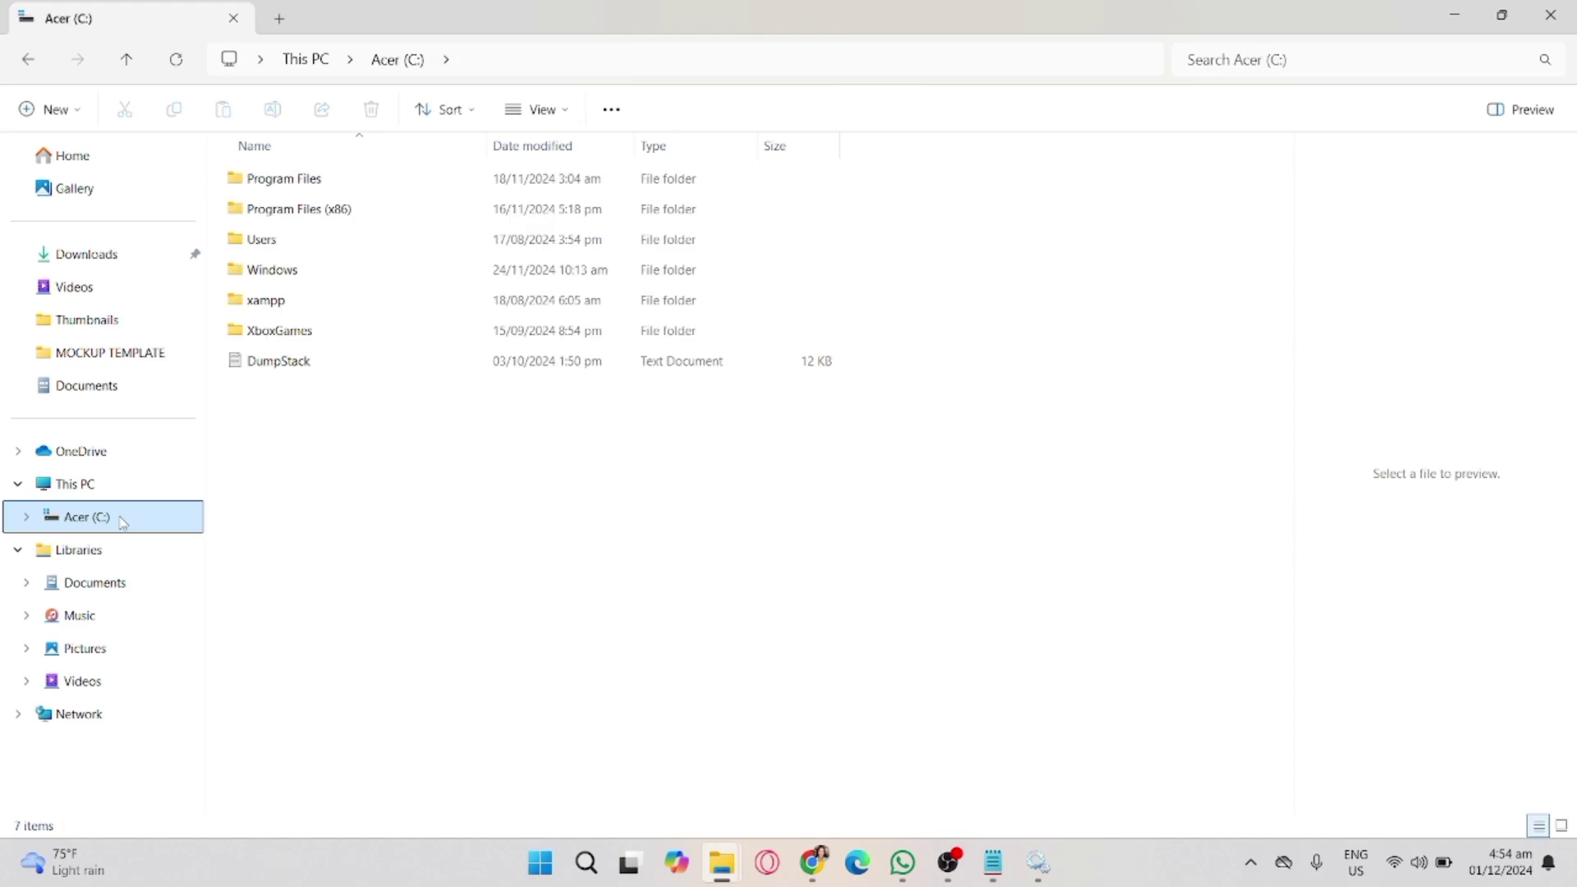
pyautogui.doubleClick(323, 185)
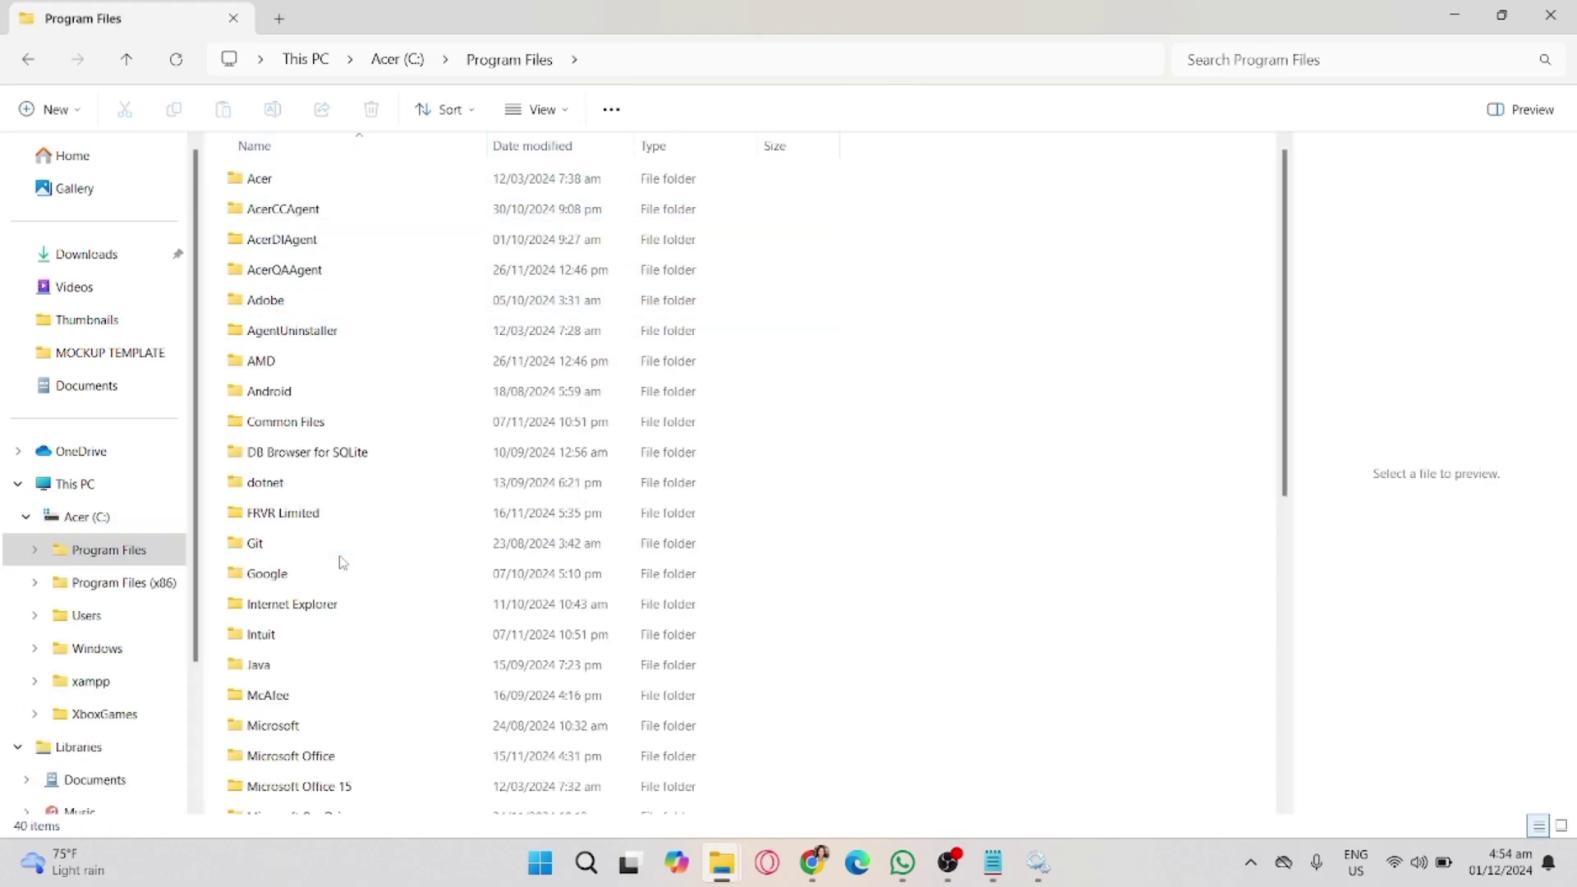
pyautogui.scroll(-4, 343, 561)
pyautogui.scroll(4, 343, 559)
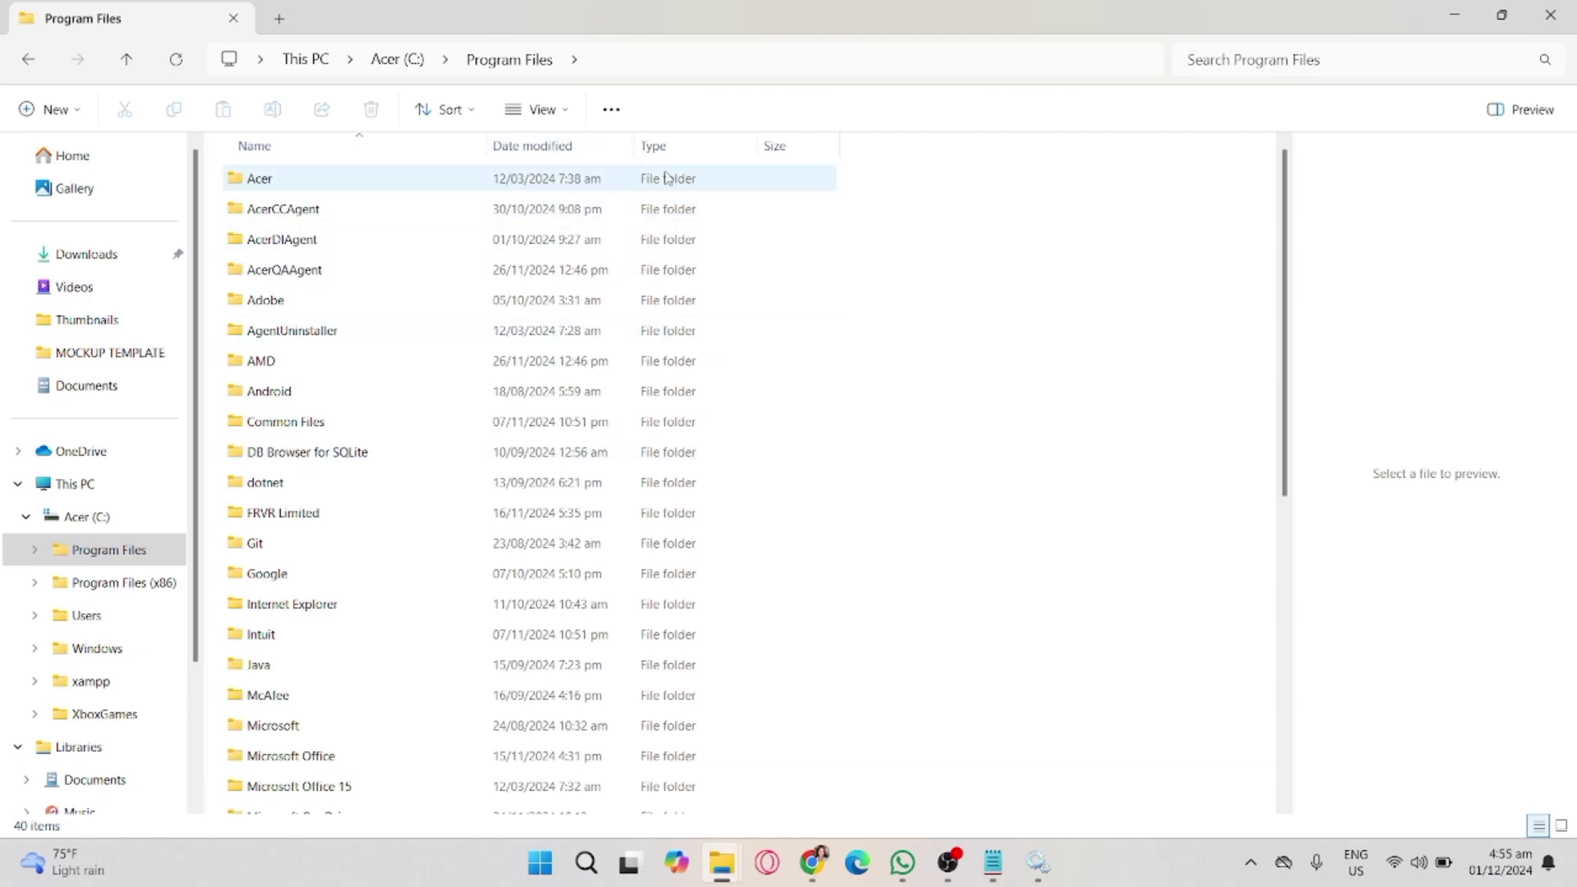
# Step: View the computer's power options, including Restart, and dismiss them without choosing one
pyautogui.click(540, 863)
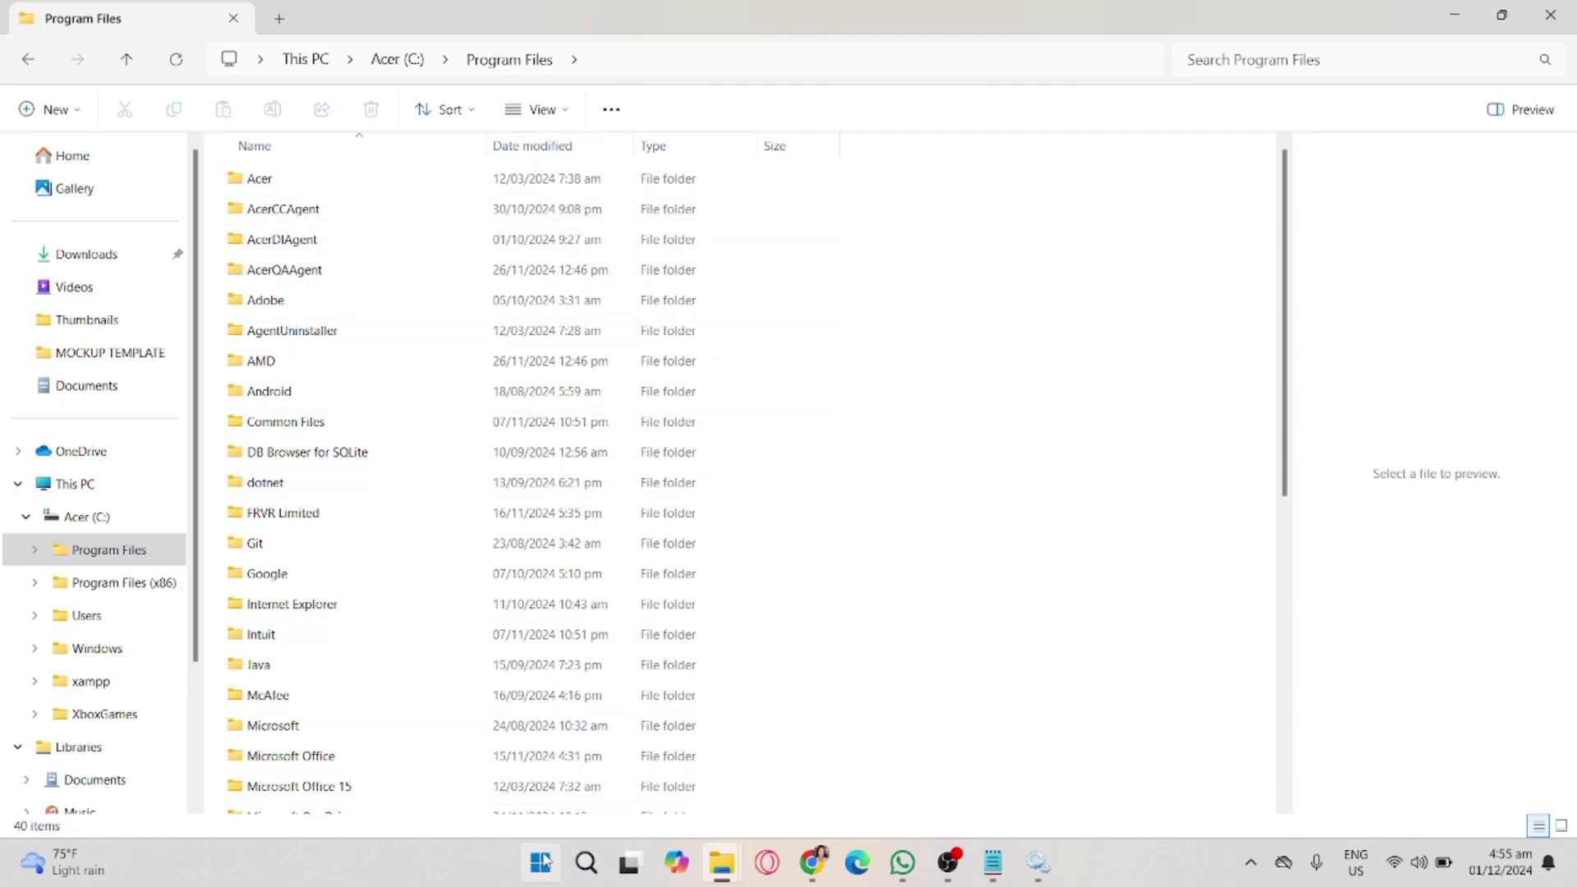
pyautogui.click(1043, 791)
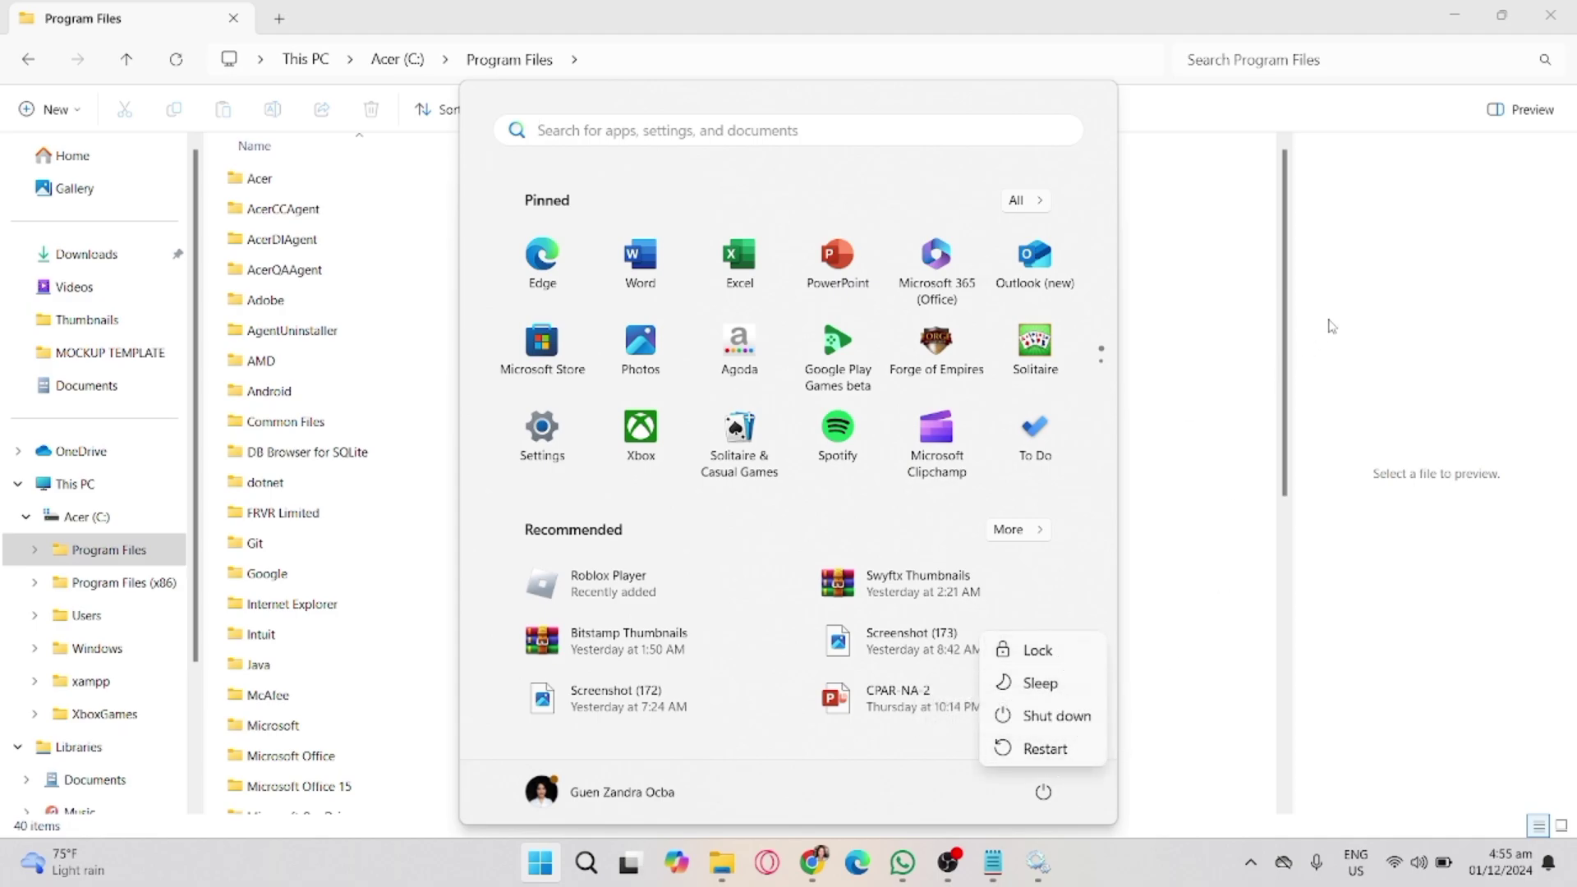
pyautogui.click(1251, 493)
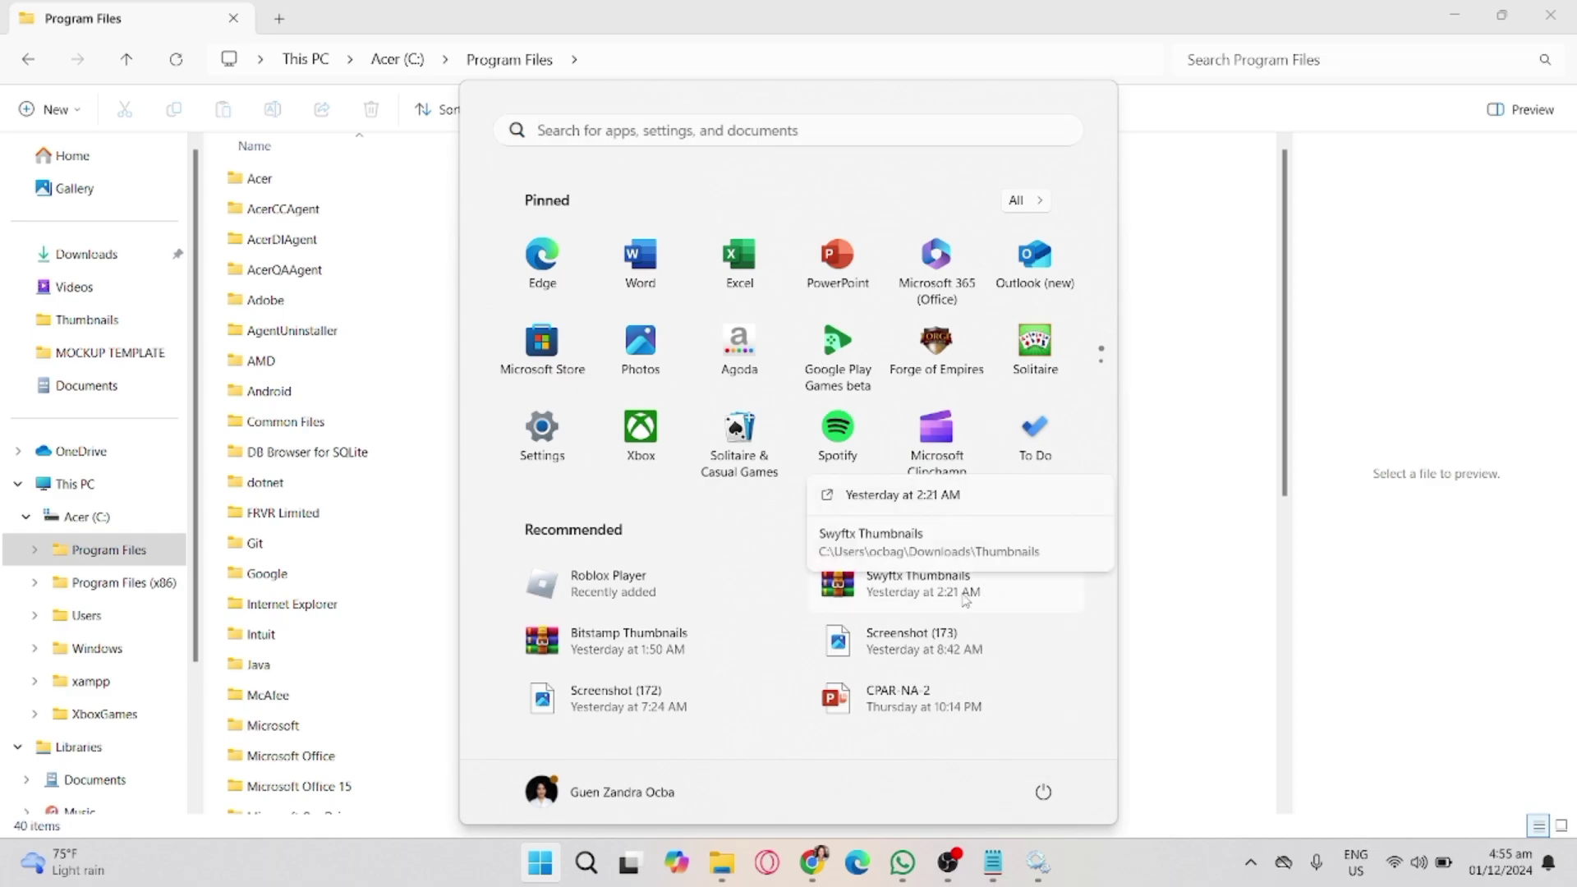
# Step: Minimize File Explorer and close the Services console
pyautogui.click(1455, 12)
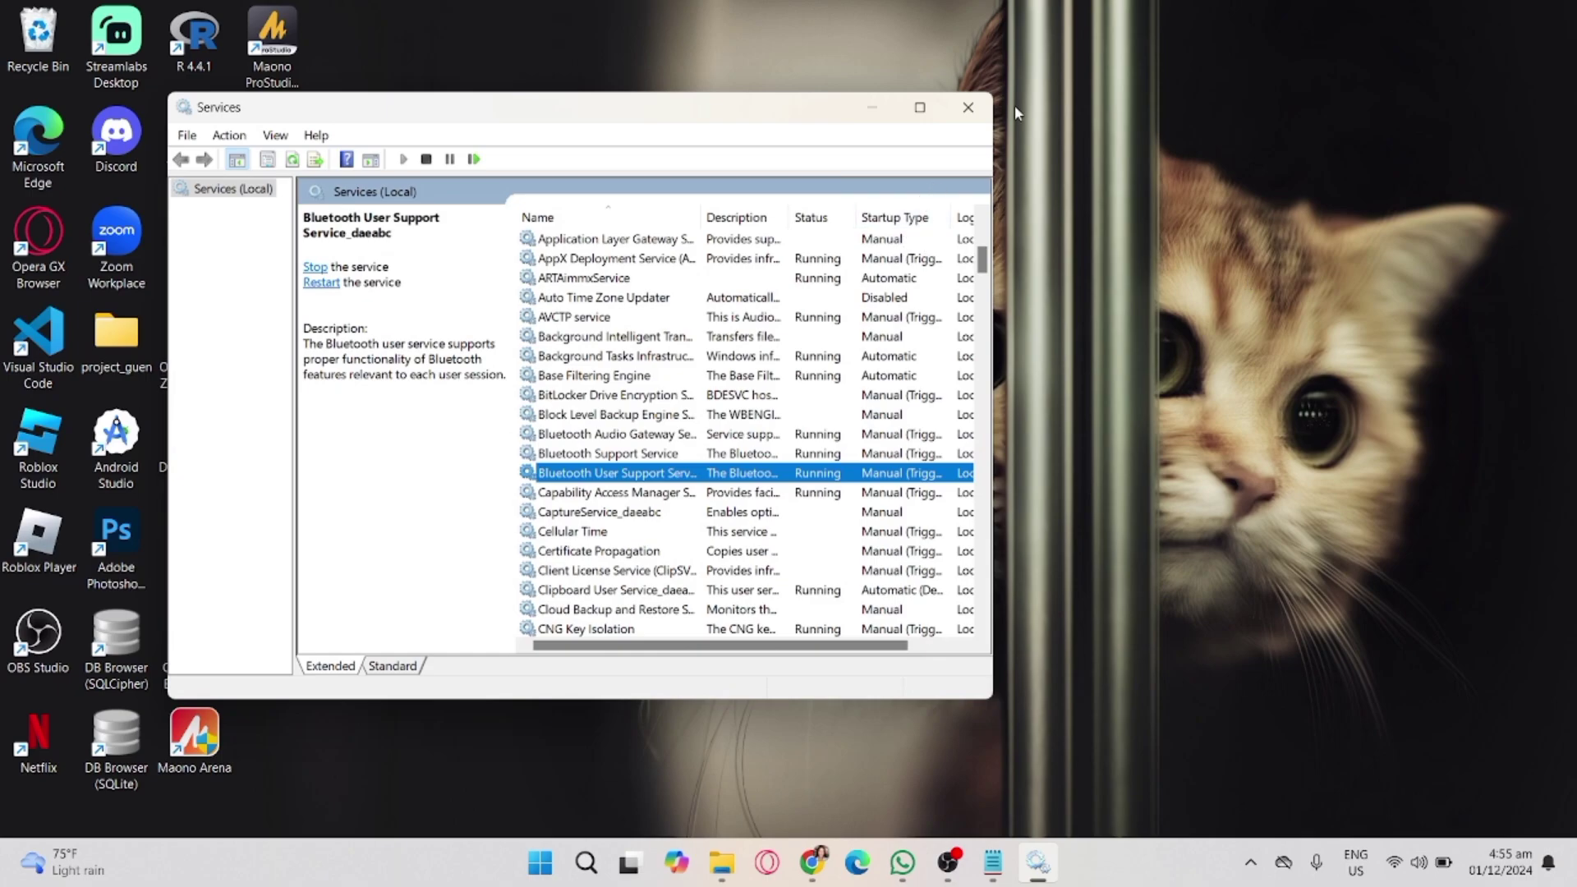
pyautogui.click(969, 107)
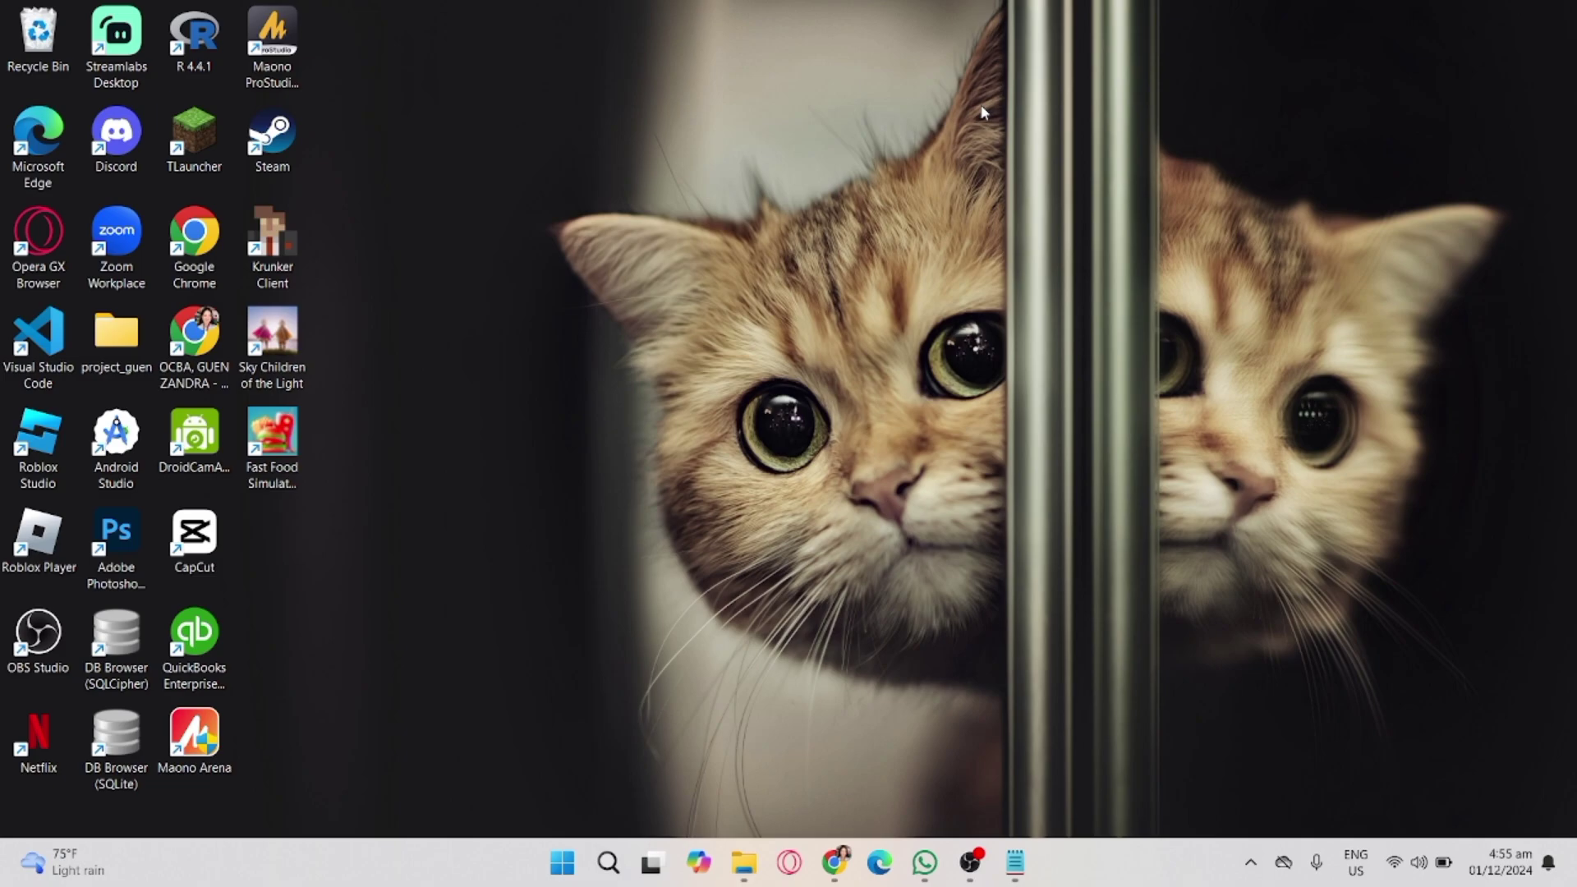
# Step: Launch the Registry Editor by running regedit and approve the elevation request
pyautogui.press('super+r')
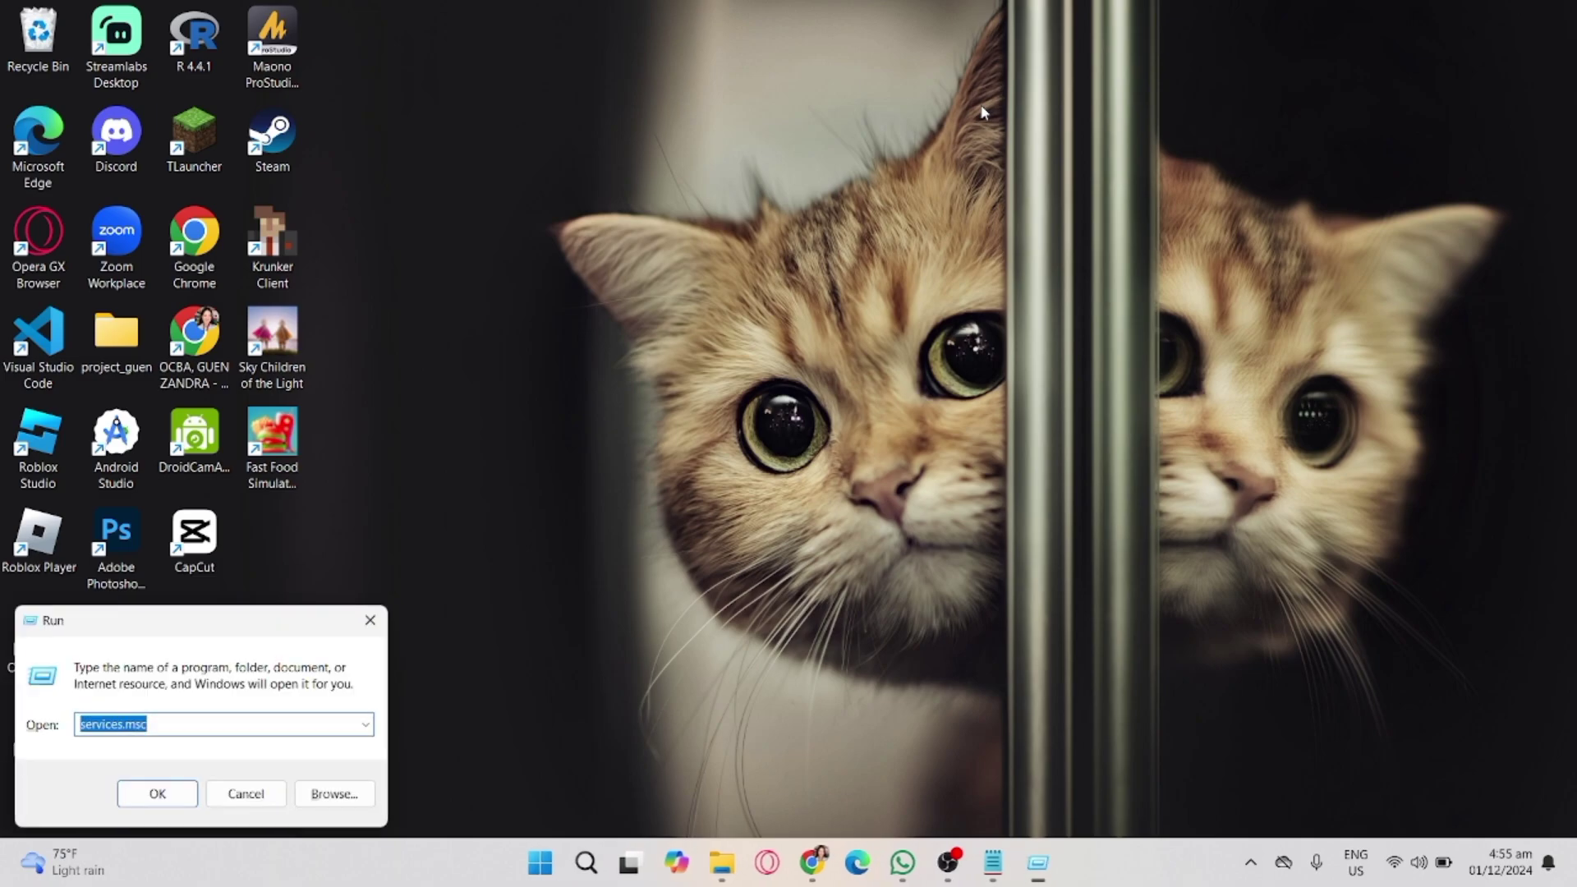
pyautogui.moveTo(291, 621); pyautogui.dragTo(915, 194)
pyautogui.write('reged')
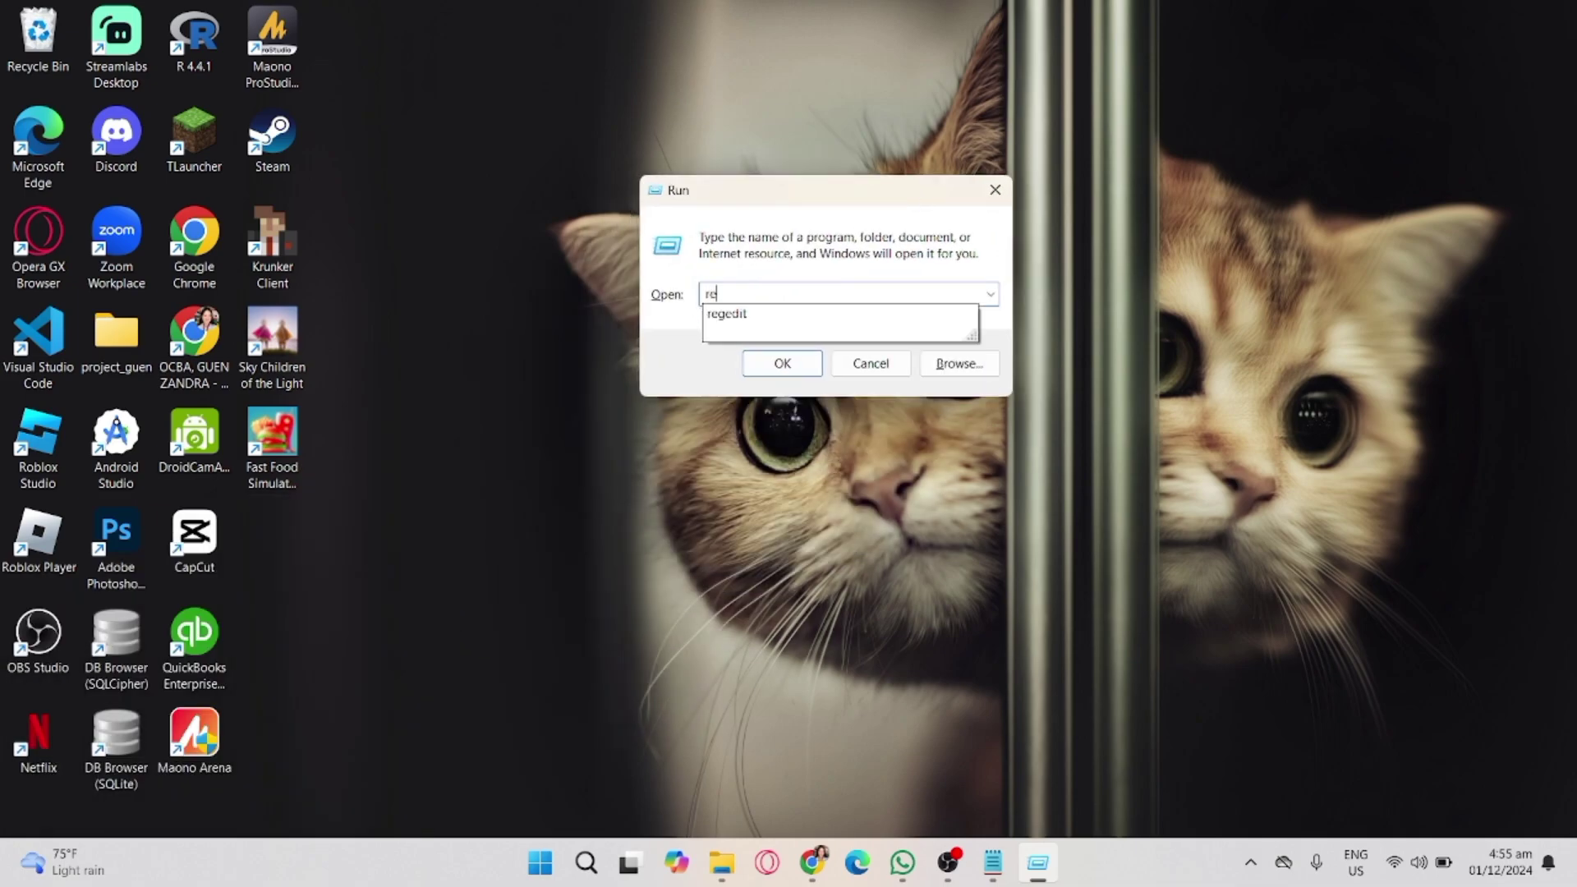
pyautogui.click(755, 314)
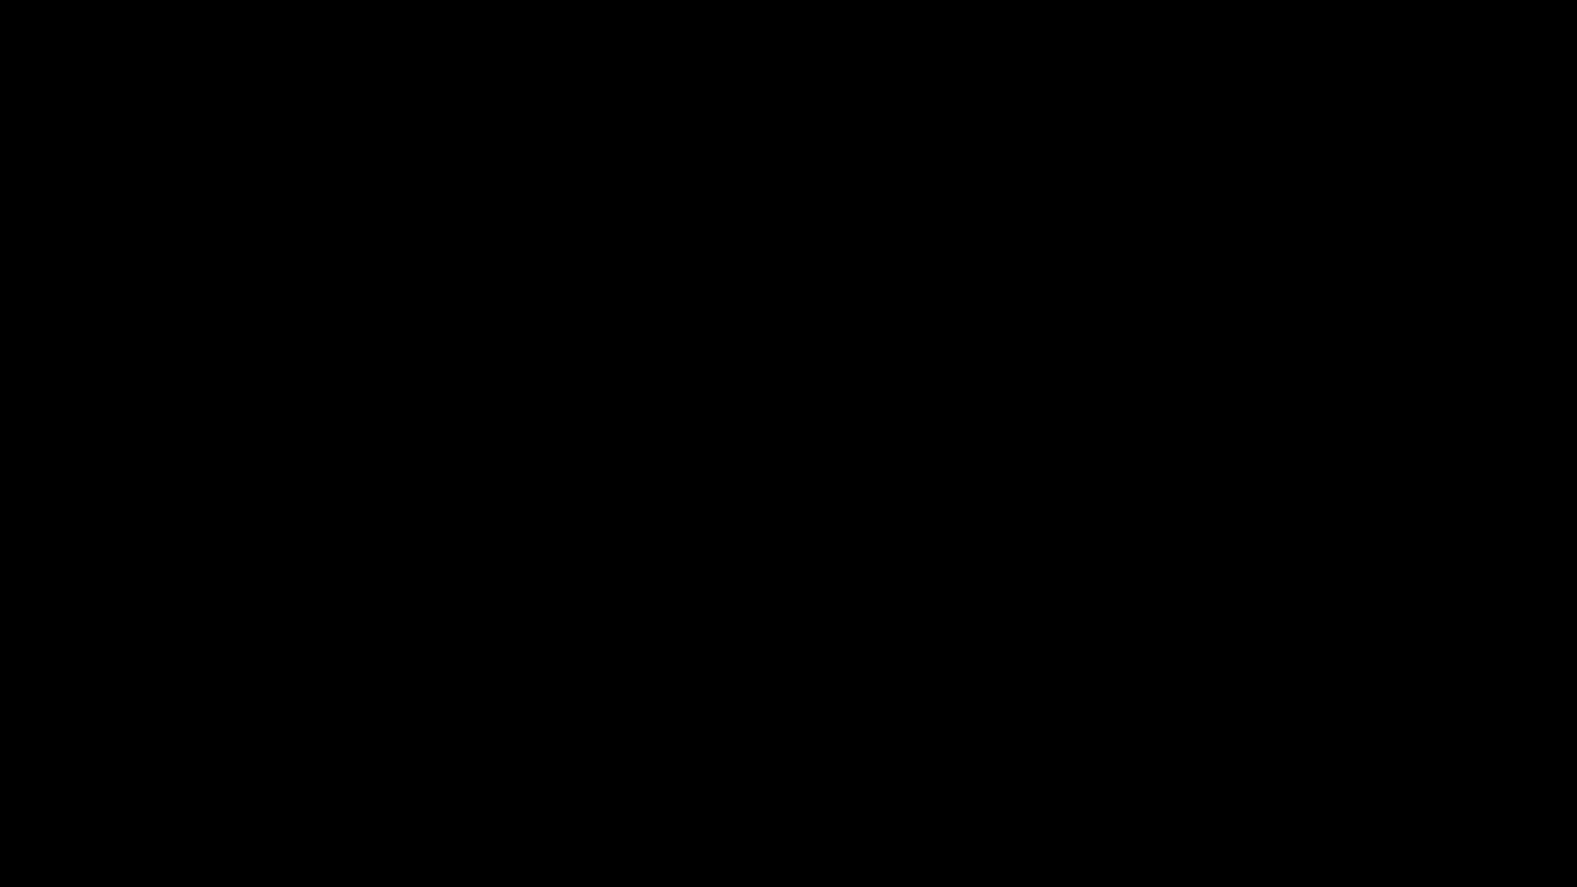
pyautogui.click(669, 595)
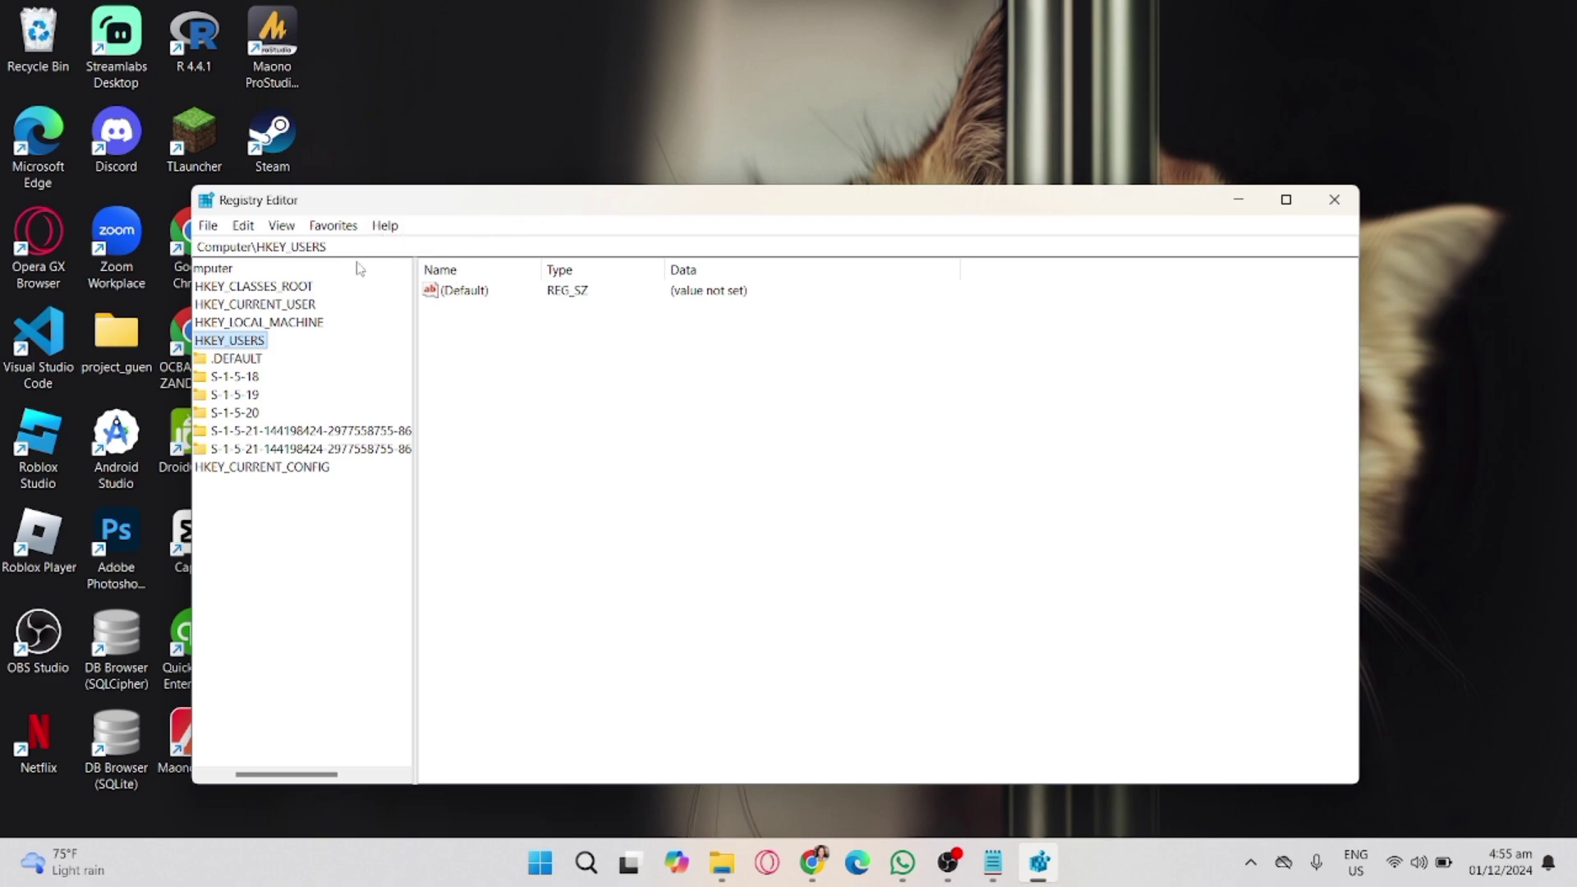
# Step: Expand the SOFTWARE key under HKEY_LOCAL_MACHINE in the registry tree
pyautogui.doubleClick(285, 325)
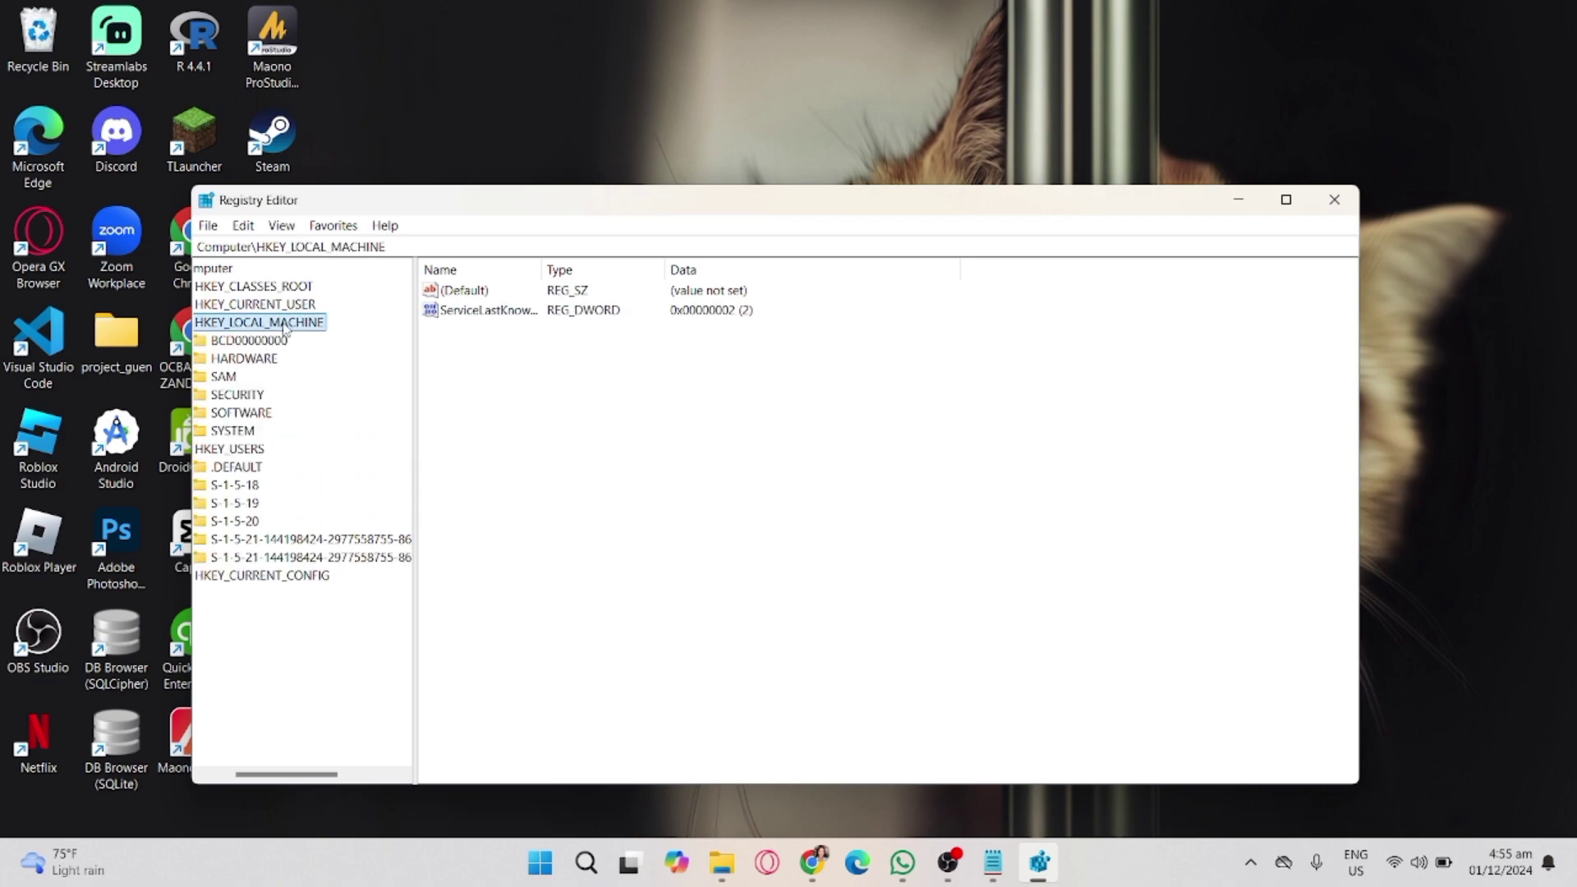
pyautogui.doubleClick(263, 412)
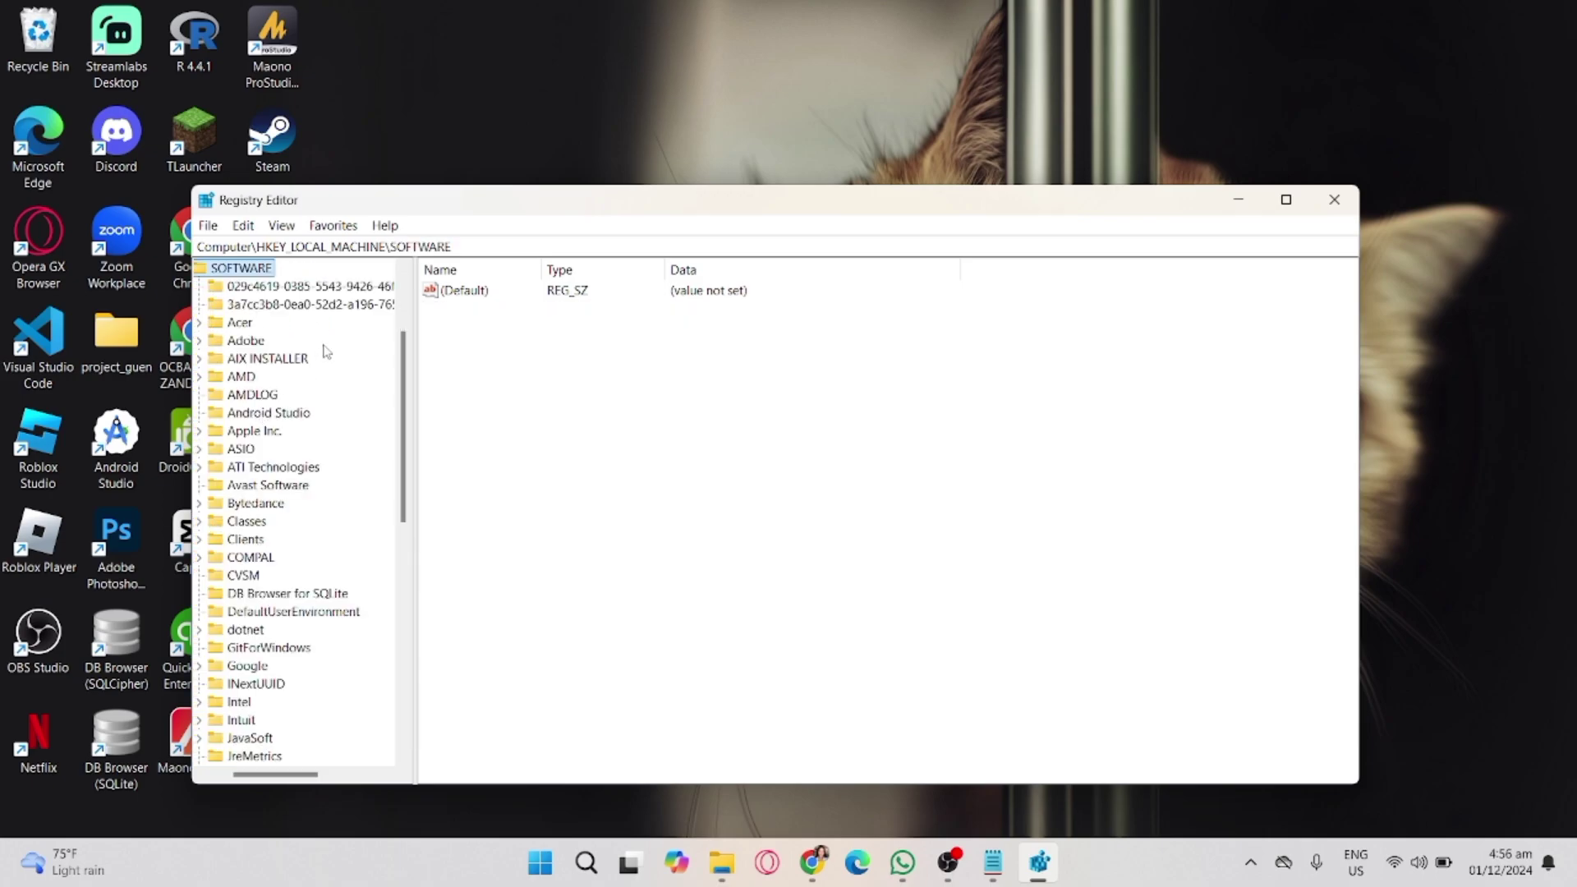